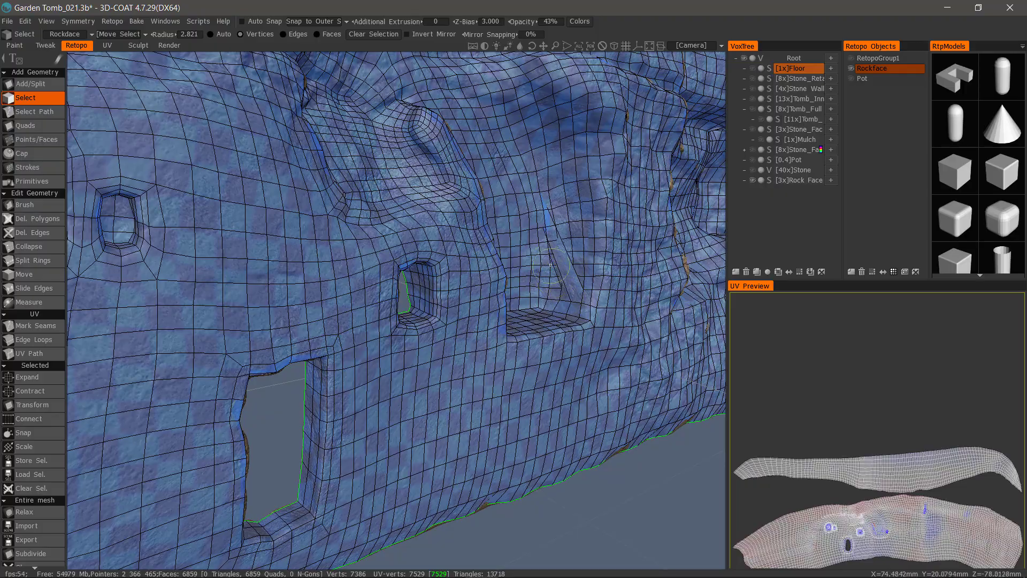
Activate the Brush for editing the rock face retopo mesh and set its radius to 6.921
left_click_drag(547, 242, 547, 345, "alt")
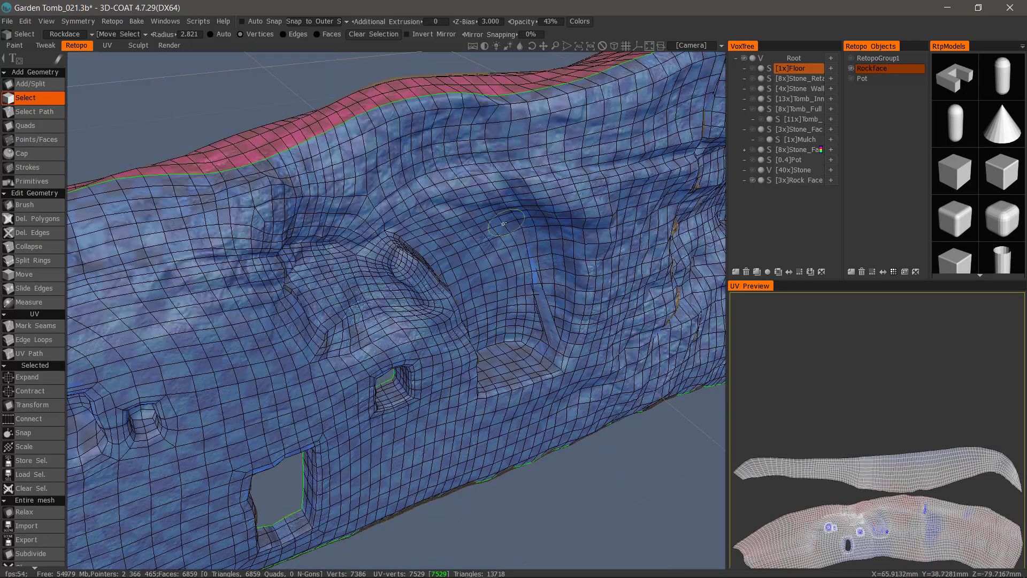
left_click_drag(501, 231, 512, 278, "alt")
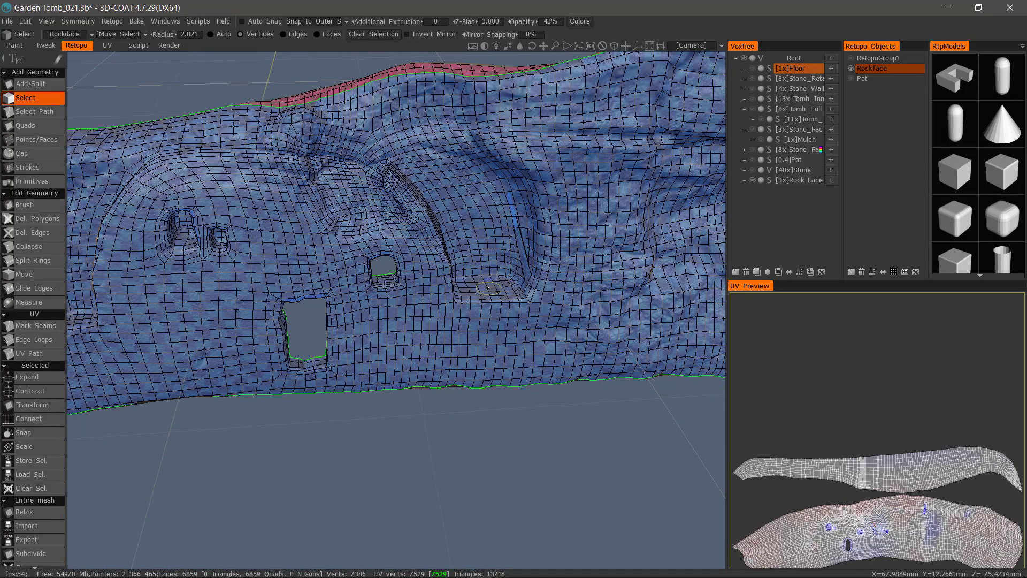
left_click_drag(449, 348, 461, 198, "alt")
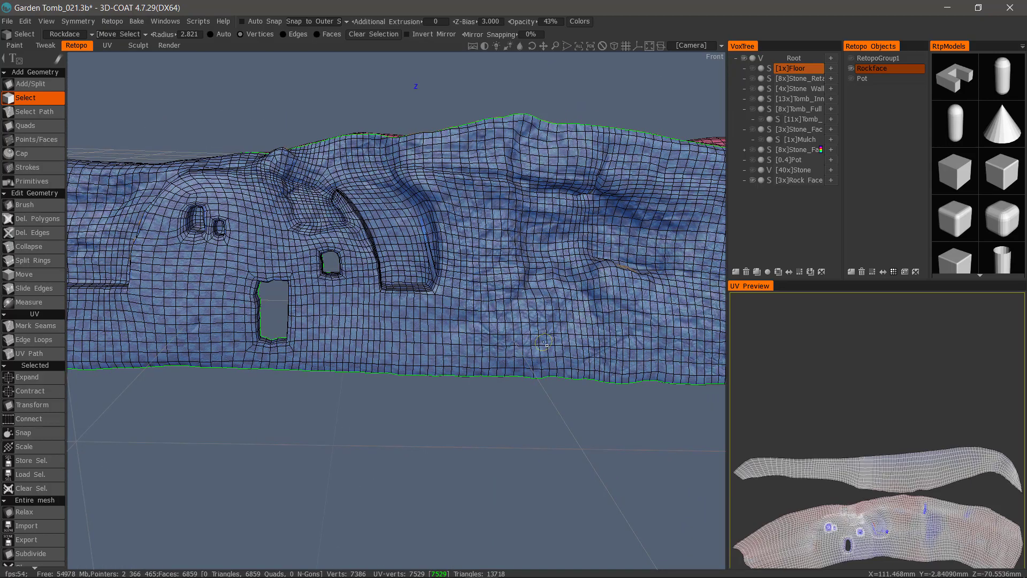
left_click_drag(544, 342, 535, 350, "alt")
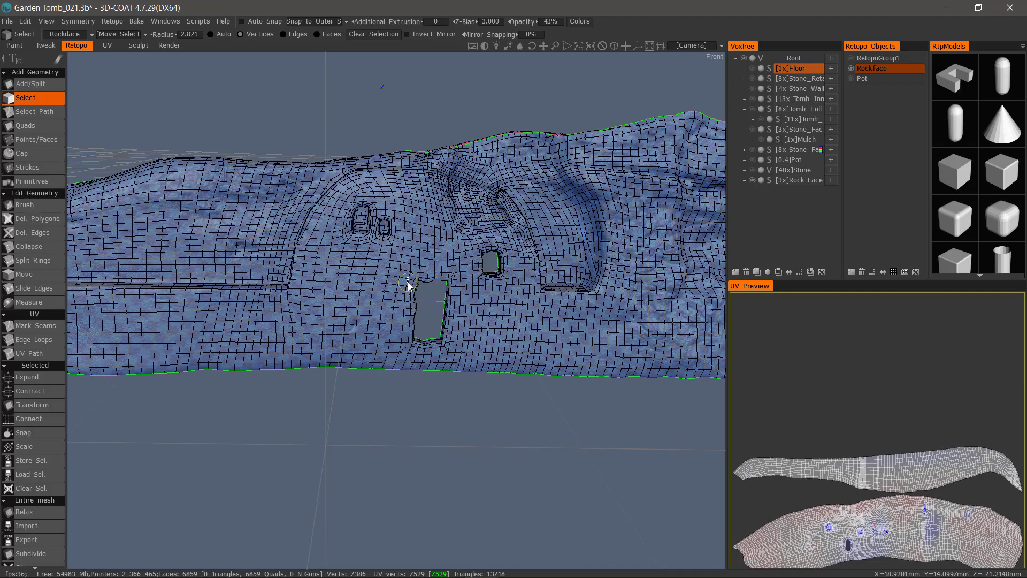
mouse_move(398, 291)
left_mouse_down("alt")
mouse_move(321, 293)
mouse_move(310, 276)
left_mouse_up("alt")
left_click(24, 204)
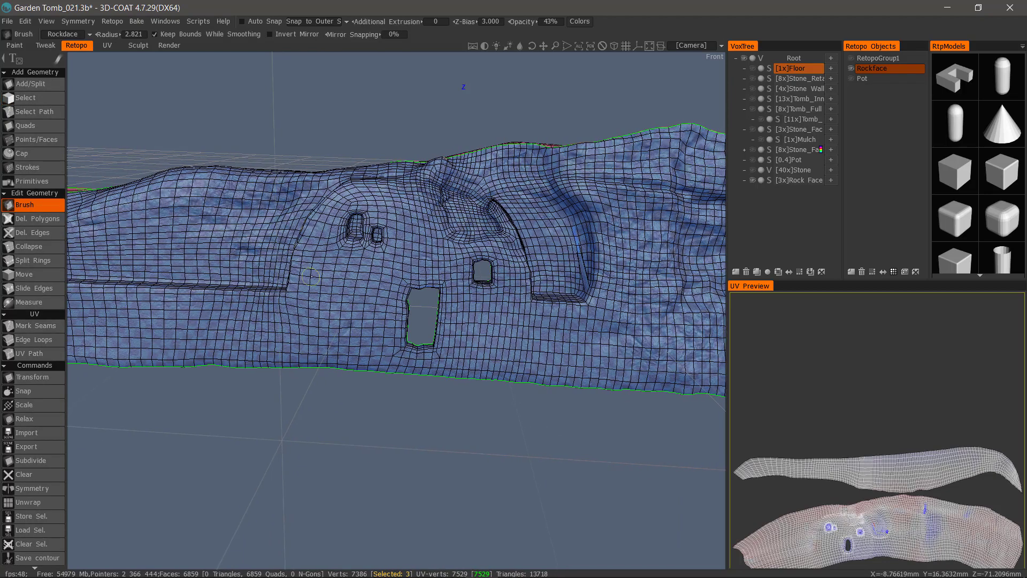
right_click_drag(311, 277, 345, 275, "alt")
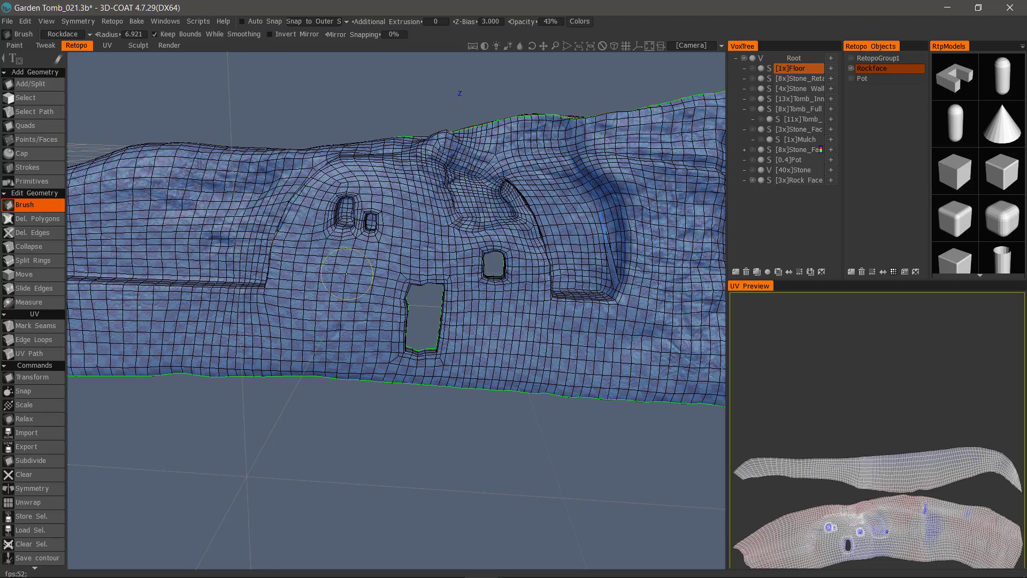
Enable Auto Snap and set its mode to Snap to Outer Surface
left_click(248, 22)
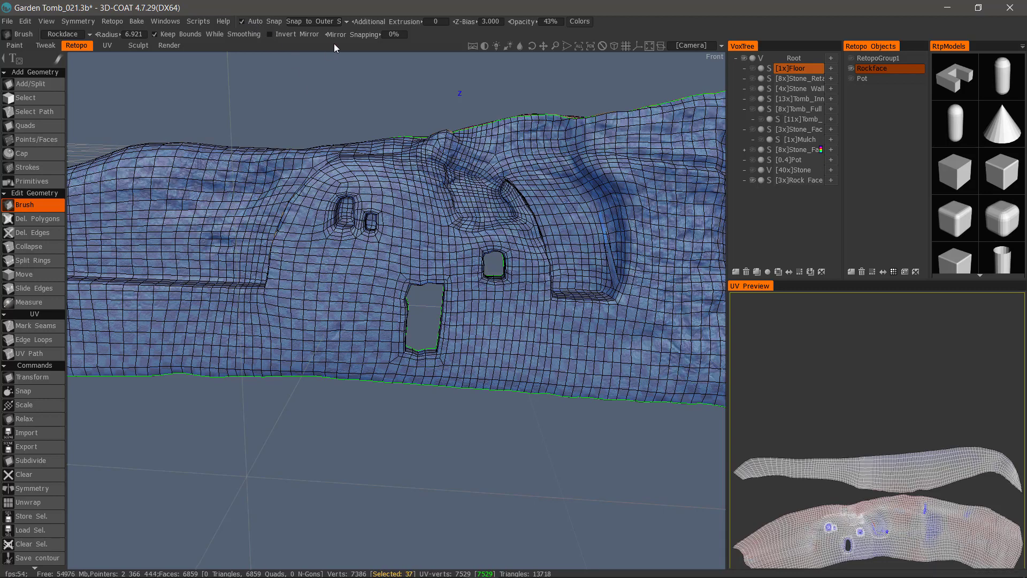
left_click(316, 21)
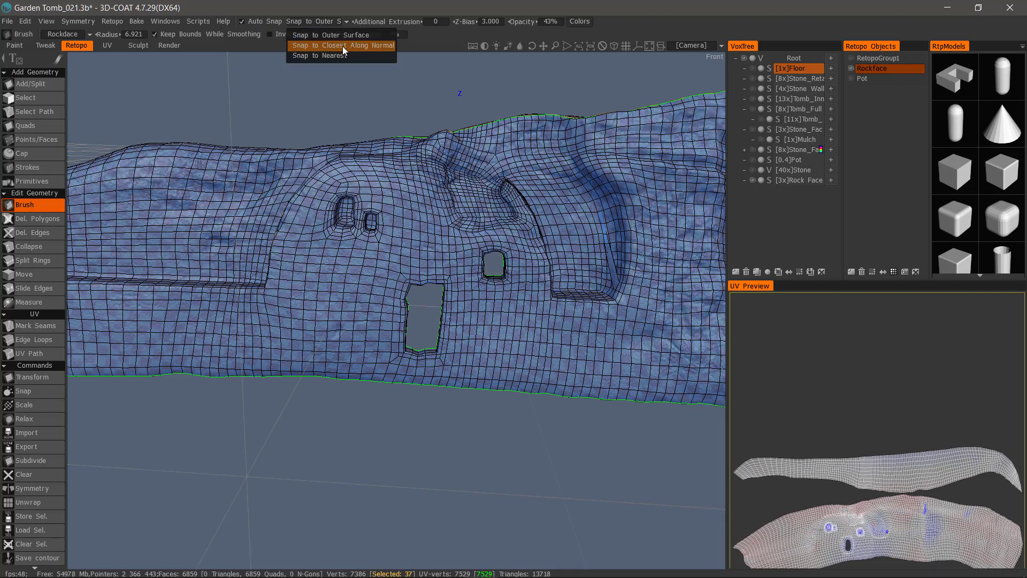
left_click(323, 34)
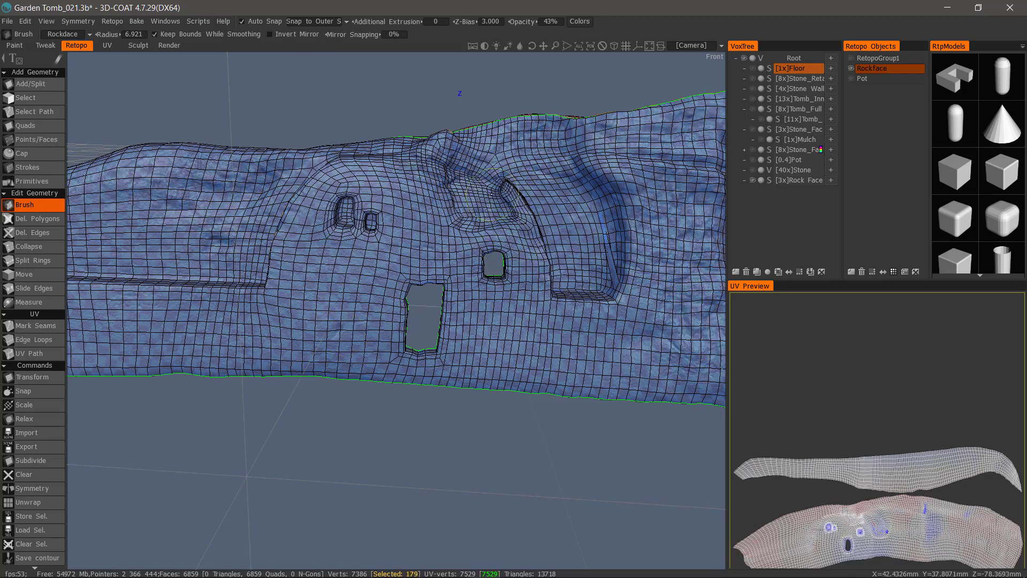
Hide the Rock Face volume and examine the retopo mesh alone around the recess beside the small window opening
left_click_drag(506, 194, 522, 217, "alt")
right_click_drag(521, 216, 445, 235, "alt")
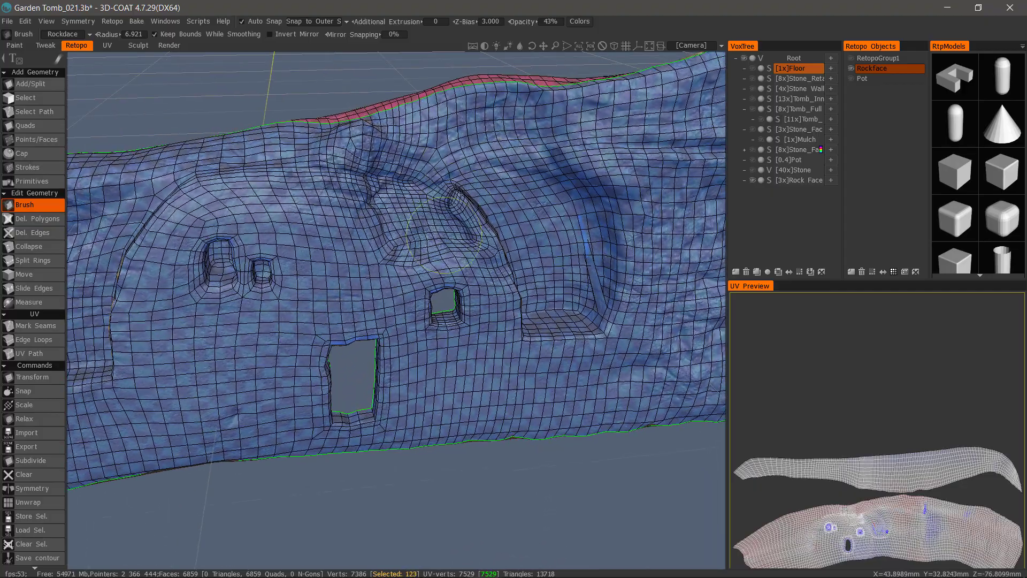
left_click_drag(445, 236, 446, 214, "alt")
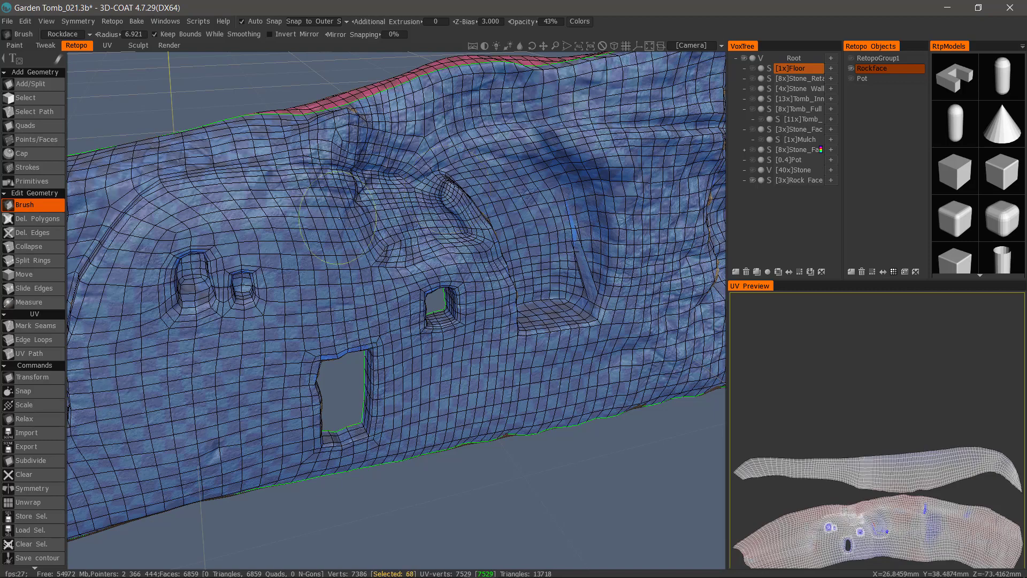
left_click_drag(449, 188, 434, 216, "alt")
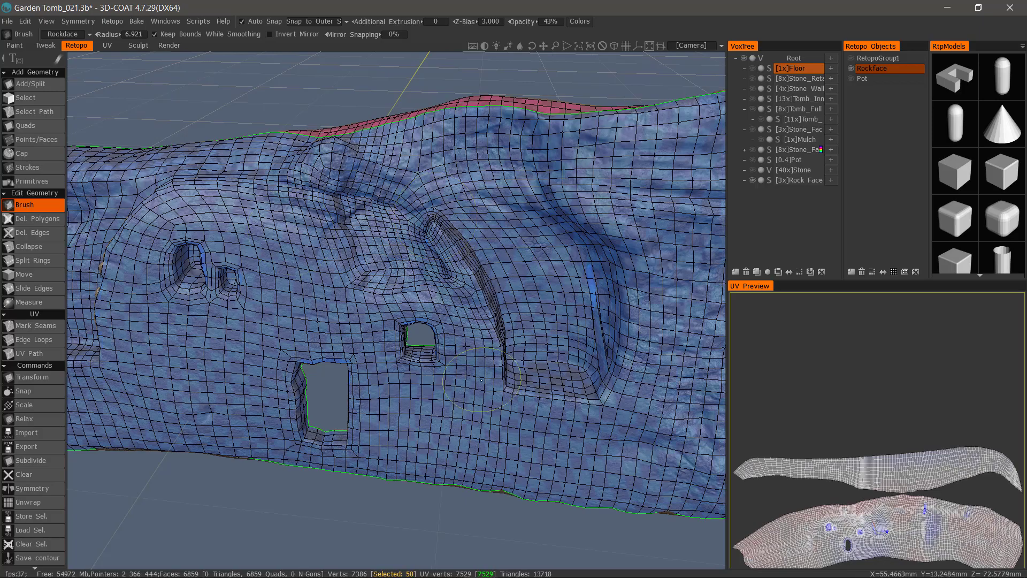
left_click_drag(470, 353, 513, 385, "alt")
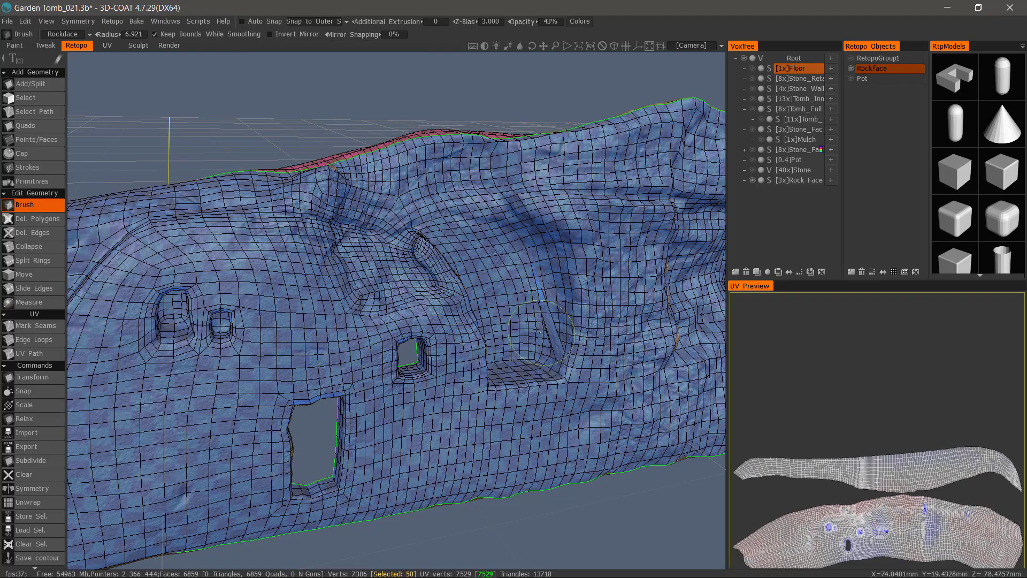
left_click_drag(531, 92, 650, 229)
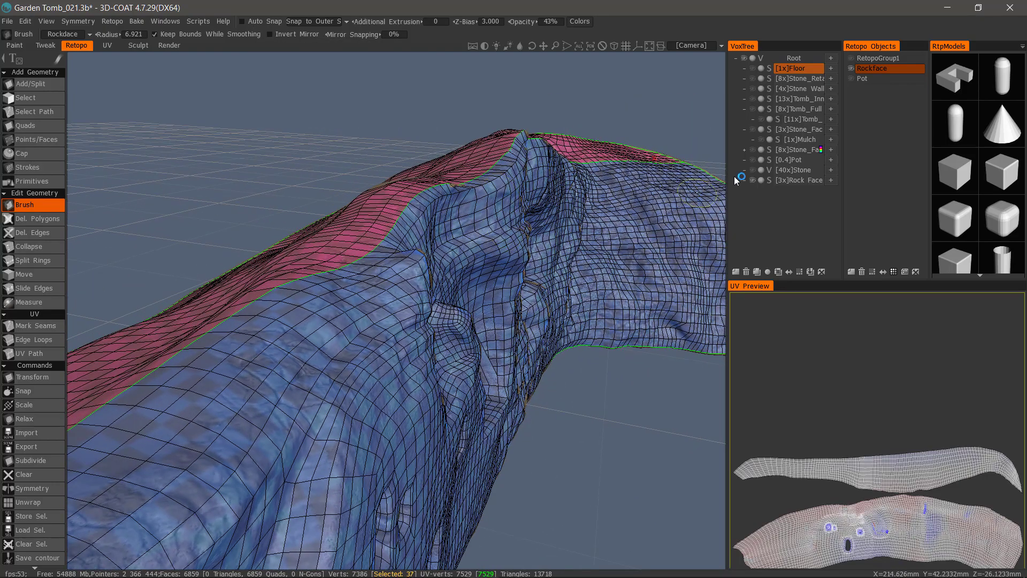
left_click(751, 180)
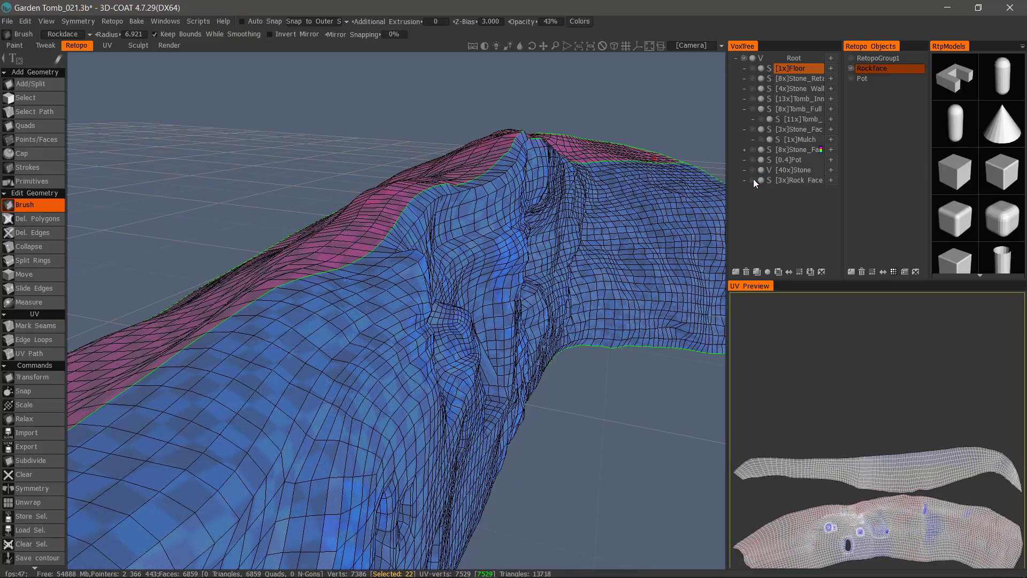
left_click_drag(710, 172, 541, 168)
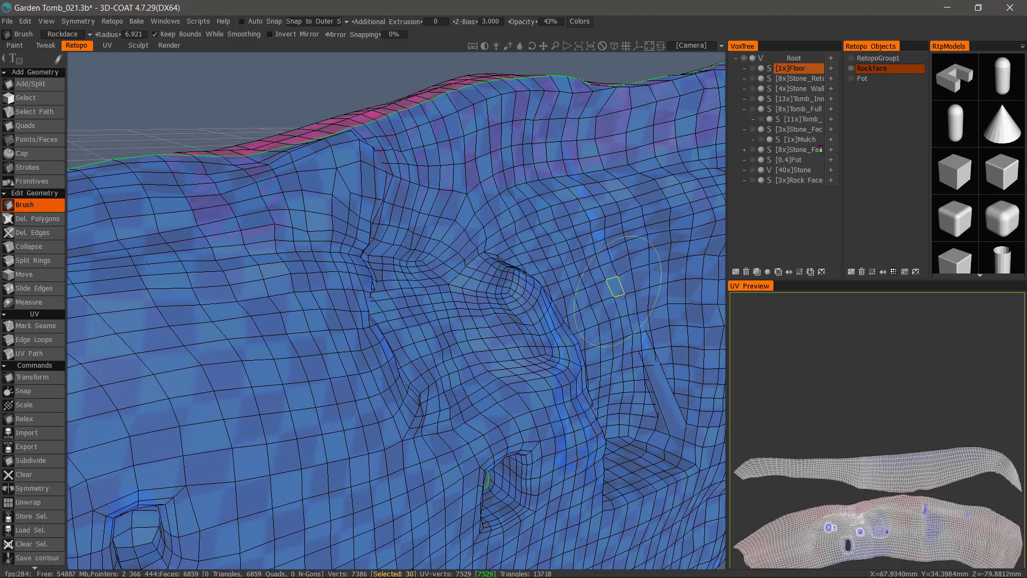
double_click(620, 294)
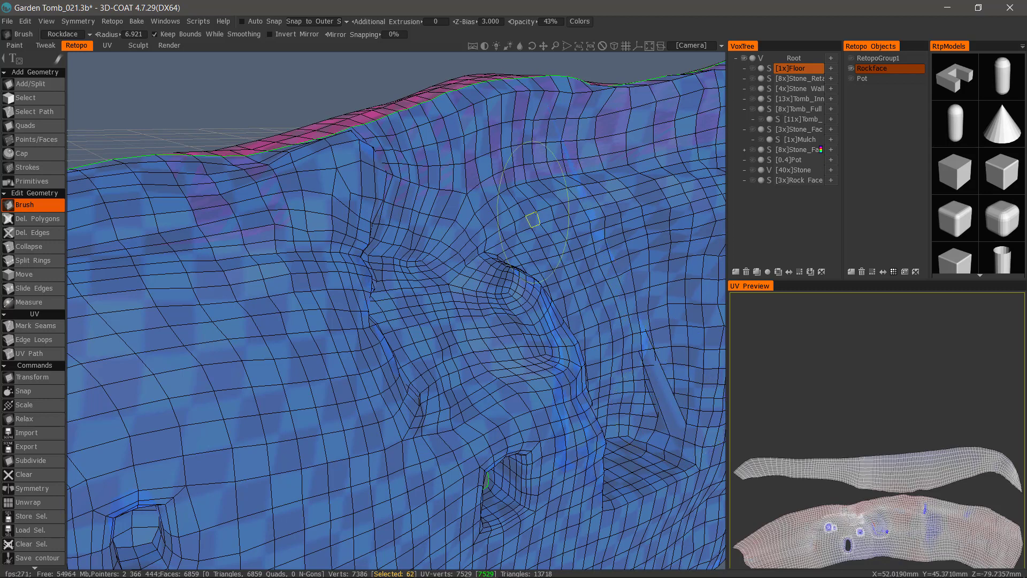
Use Select in Faces mode with radius 0.535 to select the two stretched faces above the recess ledge
left_click(35, 98)
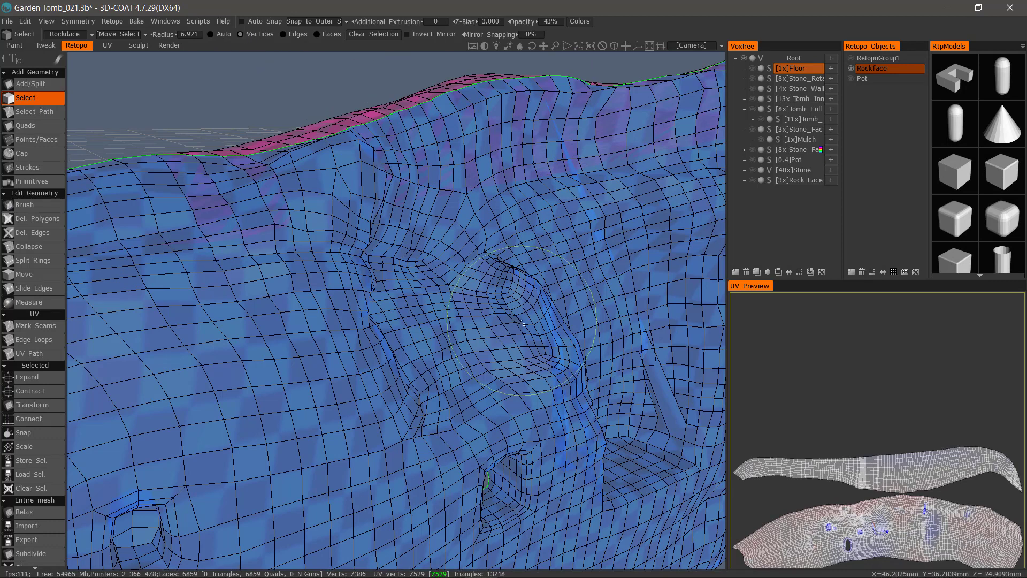
left_click(332, 34)
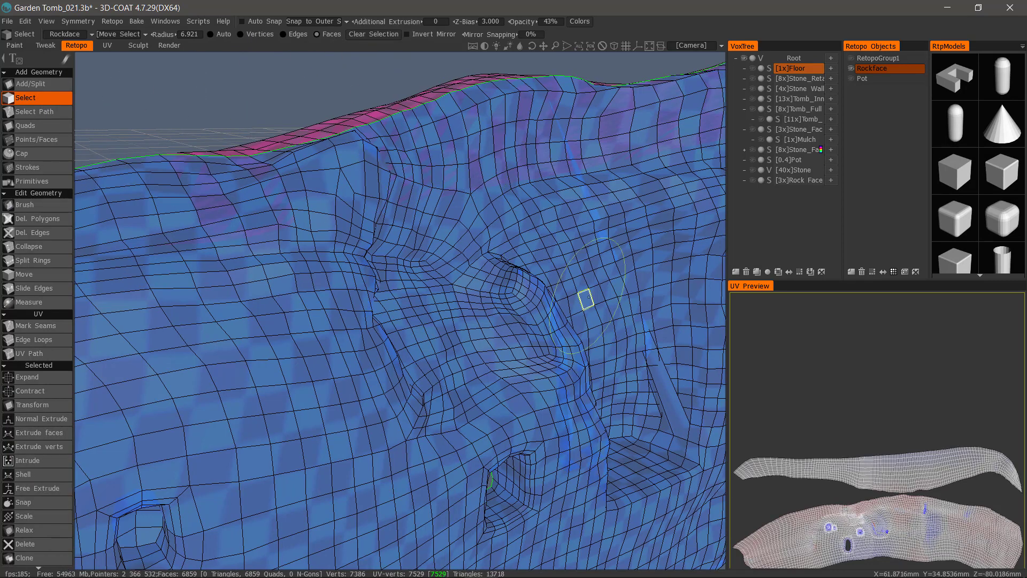
mouse_move(547, 96)
left_mouse_down()
mouse_move(669, 399)
mouse_move(654, 423)
mouse_move(677, 434)
mouse_move(438, 385)
mouse_move(537, 368)
mouse_move(272, 49)
left_mouse_up()
key("bracketleft")
key("bracketleft")
key("bracketleft")
key("bracketleft")
key("bracketleft")
key("bracketleft")
key("bracketleft")
key("bracketleft")
key("bracketleft")
key("bracketleft")
key("bracketleft")
left_click(537, 368)
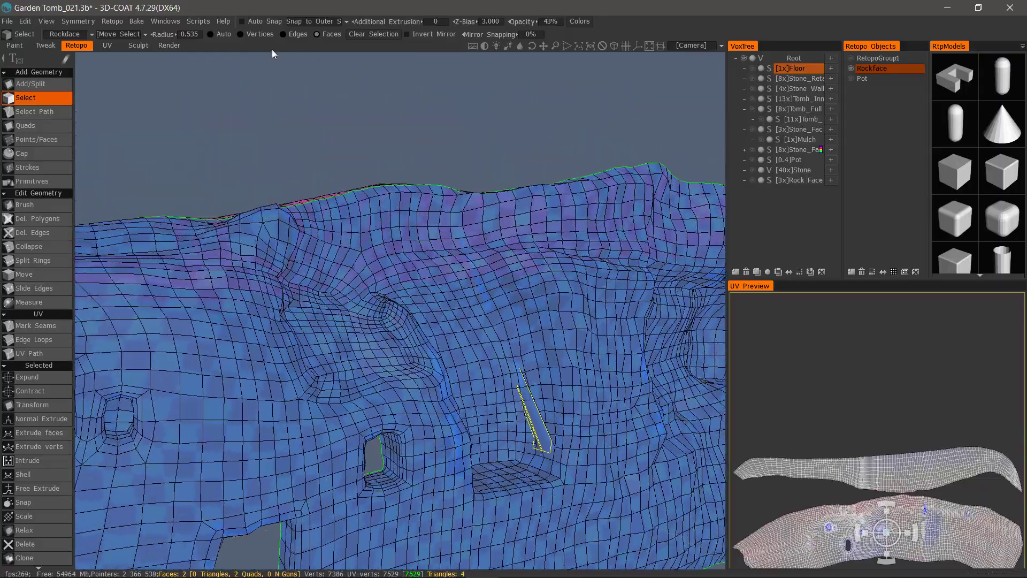
Switch the selection to vertices and deselect those near the ledge, keeping only the stray vertex on top of the rock
left_click(240, 34)
left_click_drag(376, 273, 354, 161, "alt")
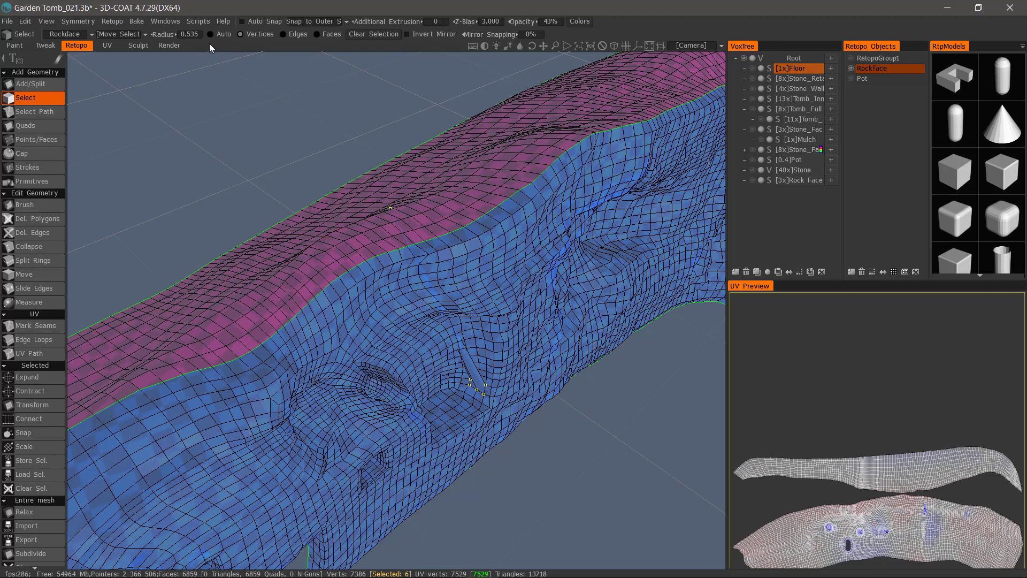
mouse_move(236, 65)
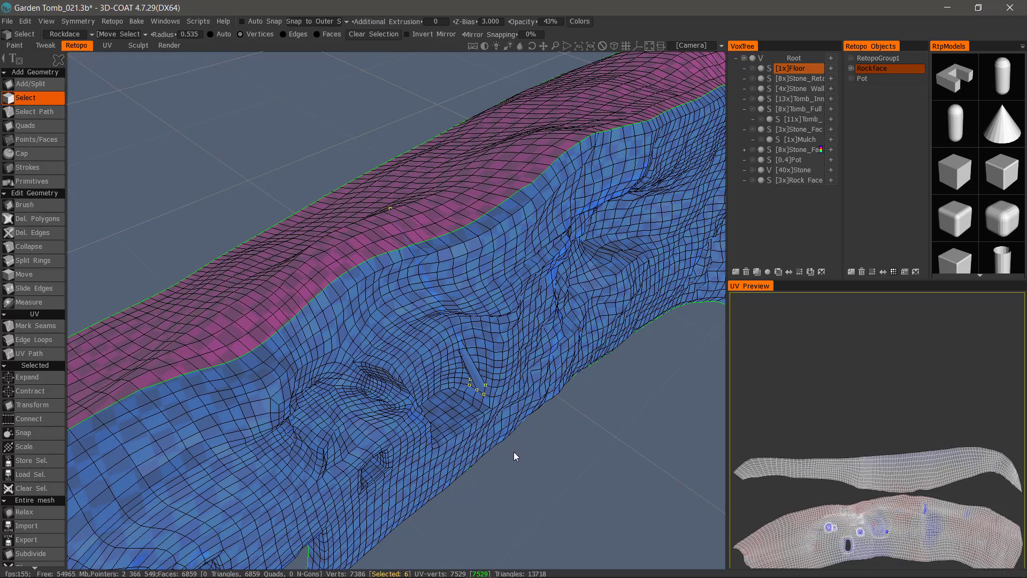
key("ctrl")
left_click_drag(512, 450, 499, 444, "ctrl")
Transform the stray vertex from the top of the rock down to the recess, at about 70.85, 19.35, -69.76
left_click(32, 405)
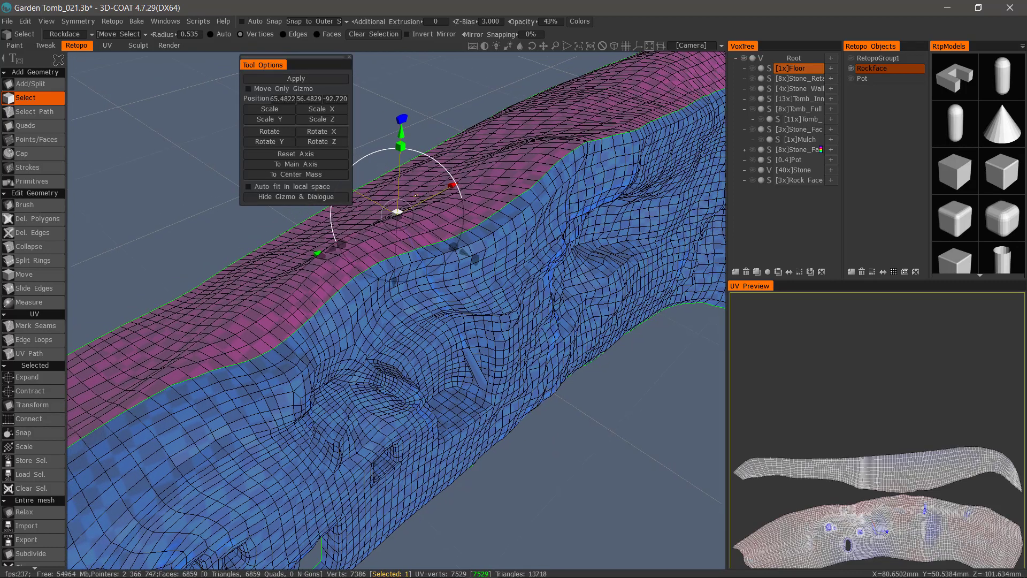
middle_click_drag(495, 217, 469, 215)
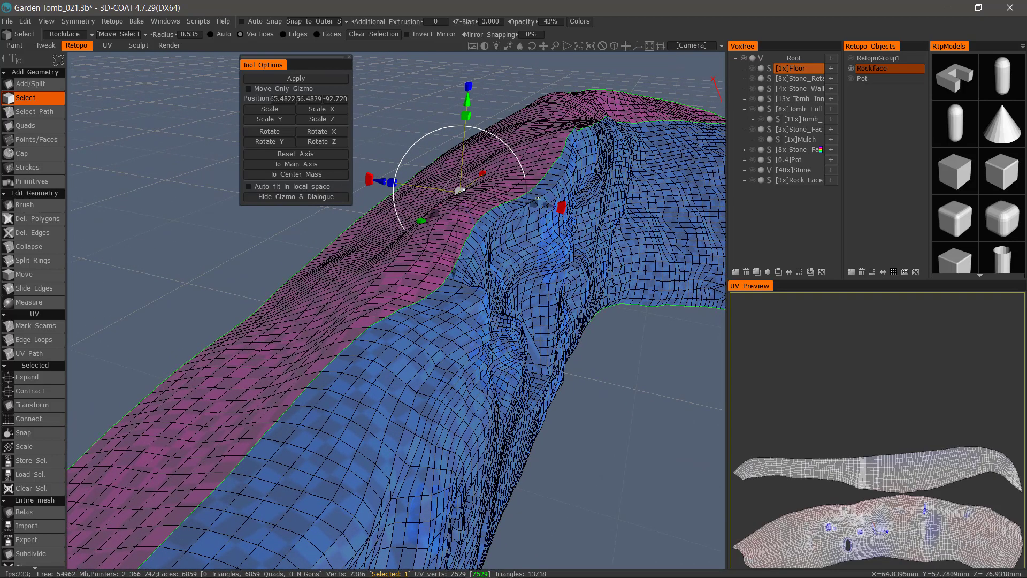
middle_click_drag(459, 190, 449, 188)
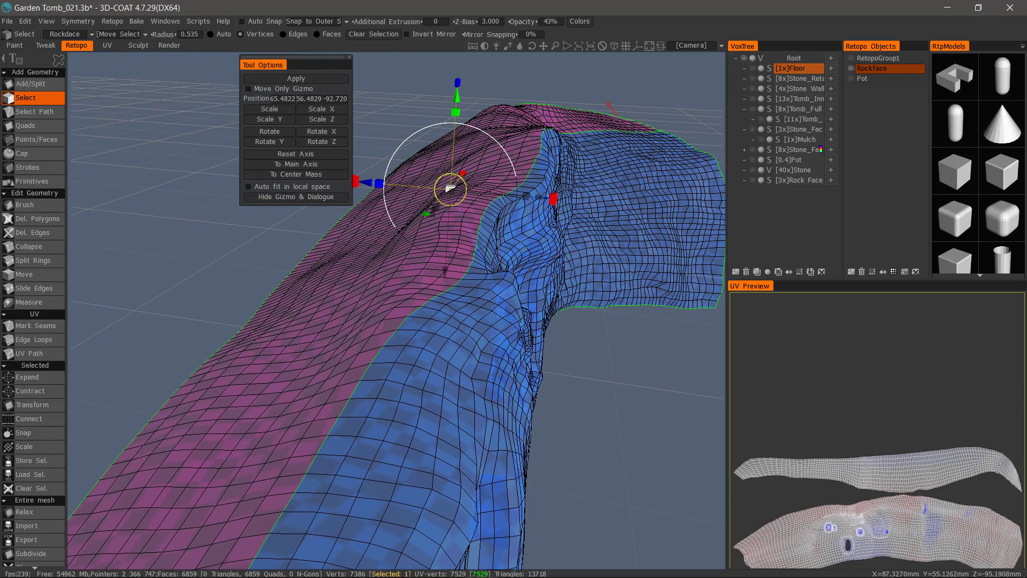
left_click_drag(449, 188, 408, 340)
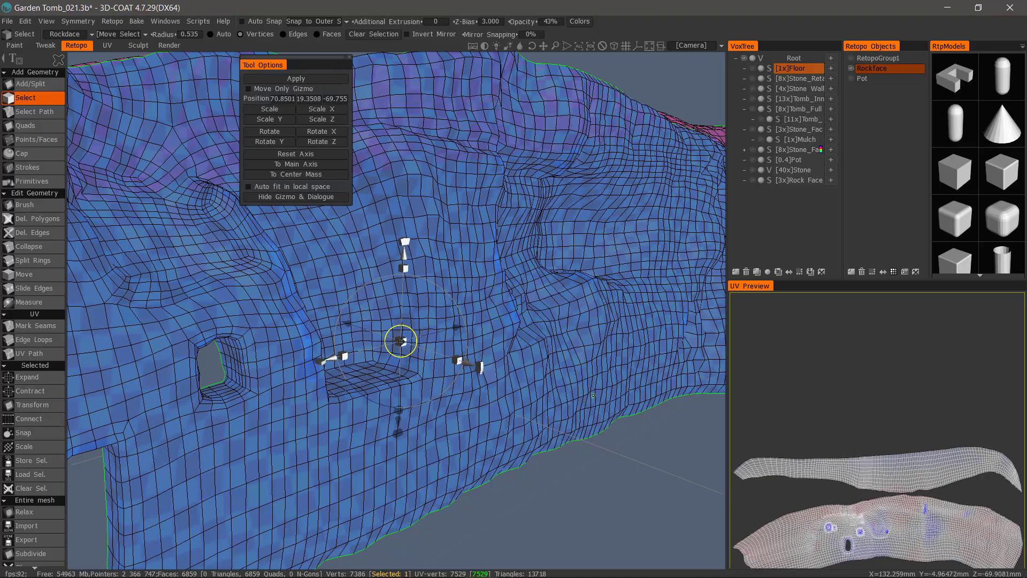
Refine the vertex's position along the recess wall to about 76.4, 18.6, -74.9 and close the transform gizmo
left_click_drag(545, 425, 448, 336, "alt")
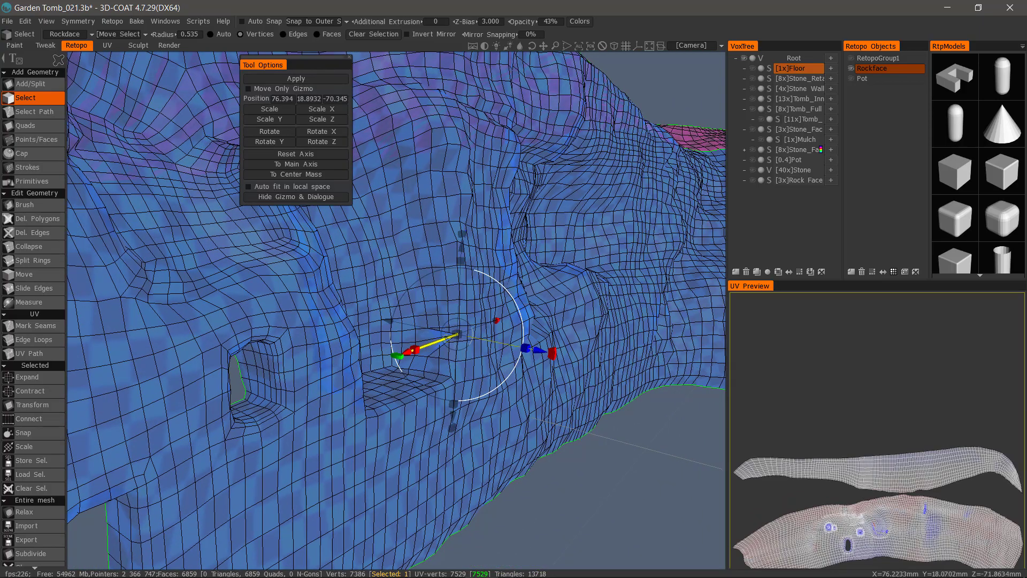
left_click_drag(536, 350, 504, 350)
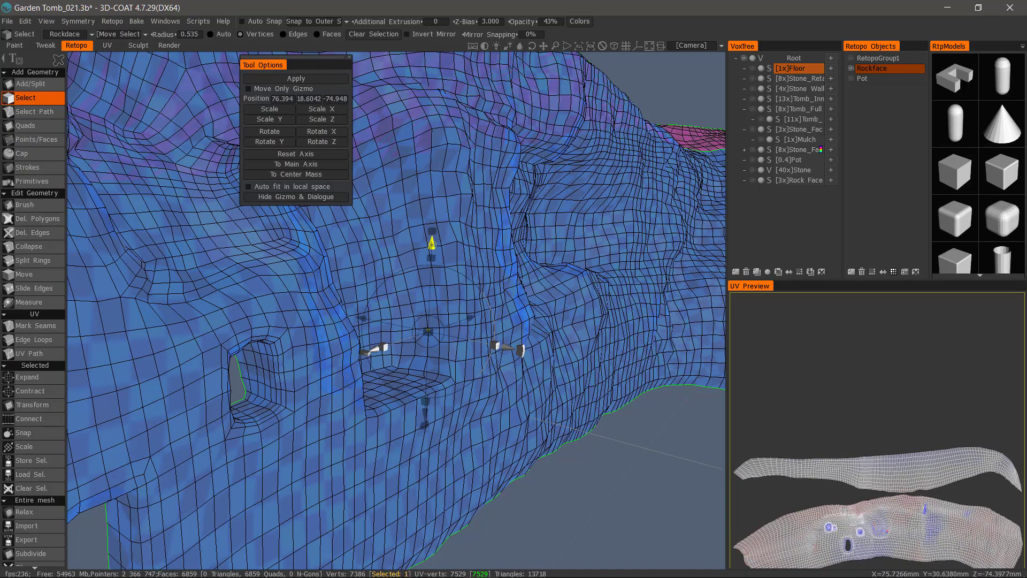
left_click_drag(430, 256, 389, 307, "alt")
key("Escape")
middle_click_drag(414, 314, 397, 312, "alt")
left_click_drag(397, 312, 470, 297, "alt")
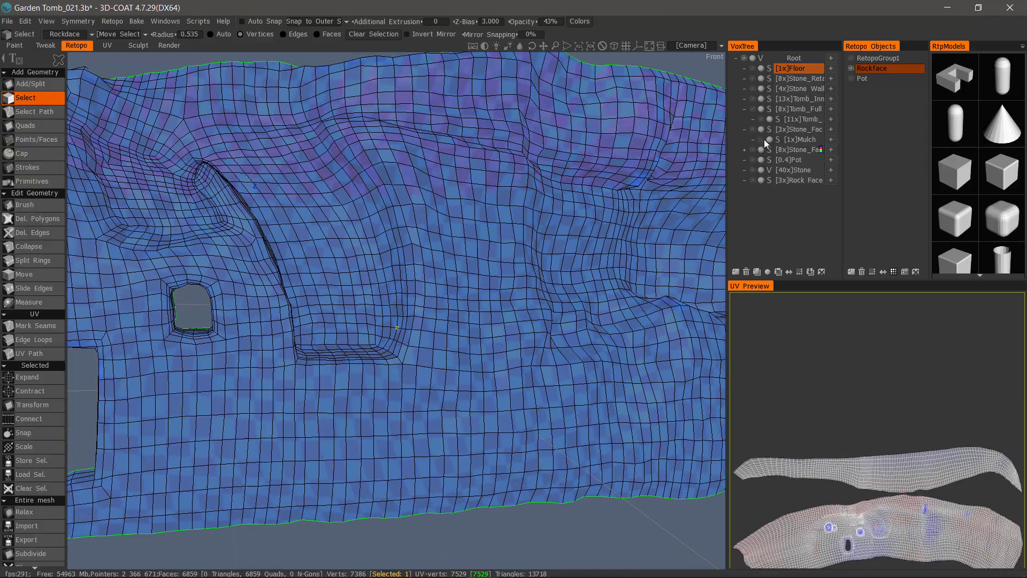
Show the Rock Face volume and activate the Brush with Auto Snap enabled and a radius of 4.515
left_click(752, 181)
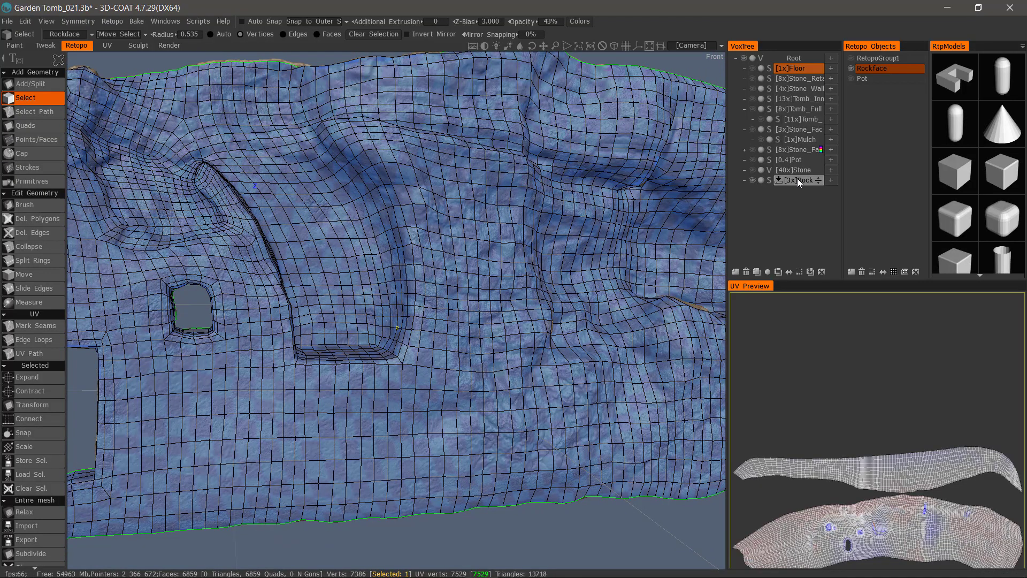
left_click_drag(412, 312, 124, 201, "alt")
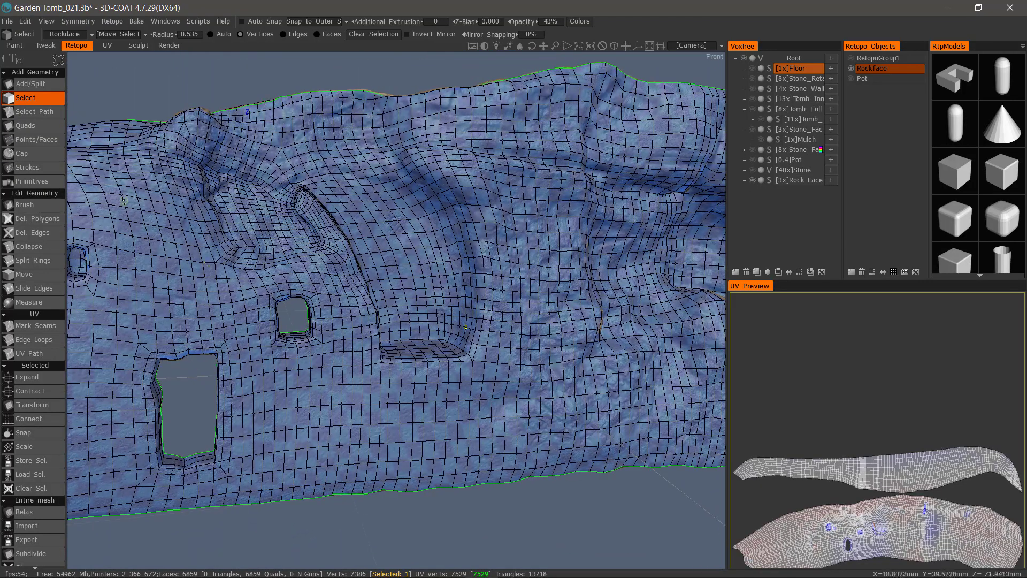
left_click(249, 22)
left_click(38, 206)
left_click_drag(292, 299, 409, 313, "alt")
mouse_move(409, 313)
right_mouse_down()
mouse_move(424, 316)
mouse_move(397, 302)
right_mouse_up()
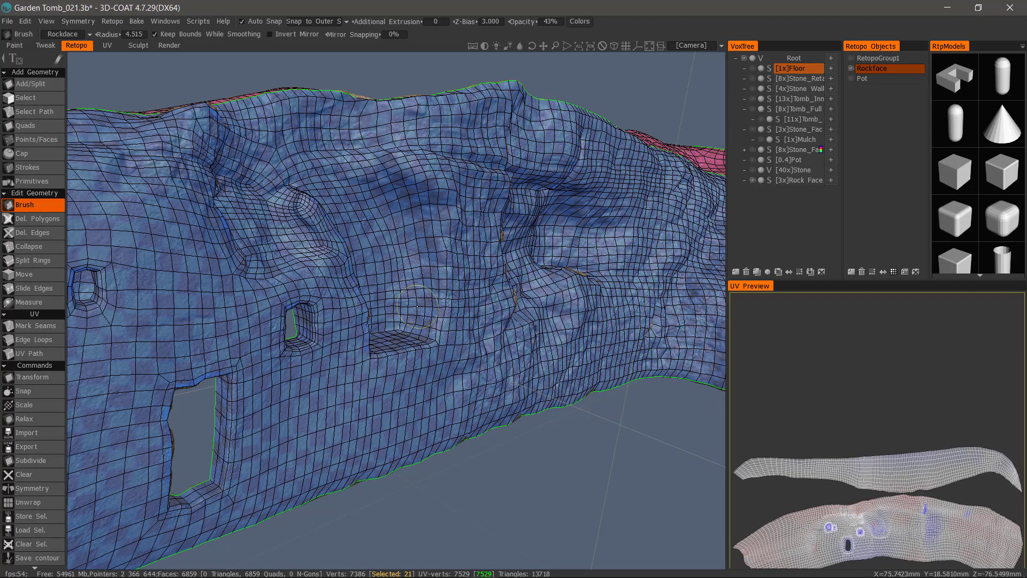
Brush the retopo mesh around the recess ledge, using radii of 11.293 and 5.473
left_click_drag(416, 307, 361, 287, "alt")
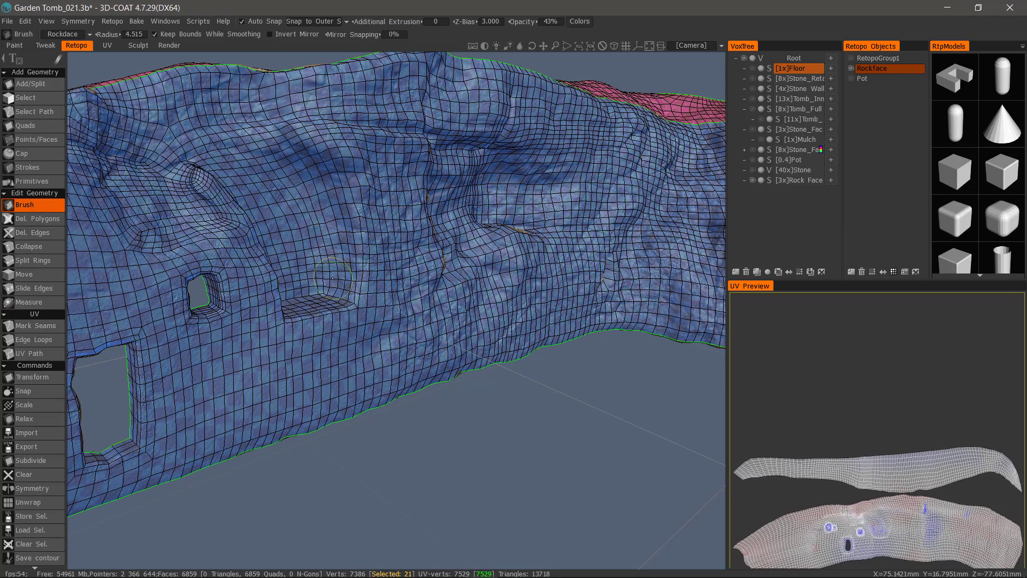
right_click_drag(336, 277, 375, 270)
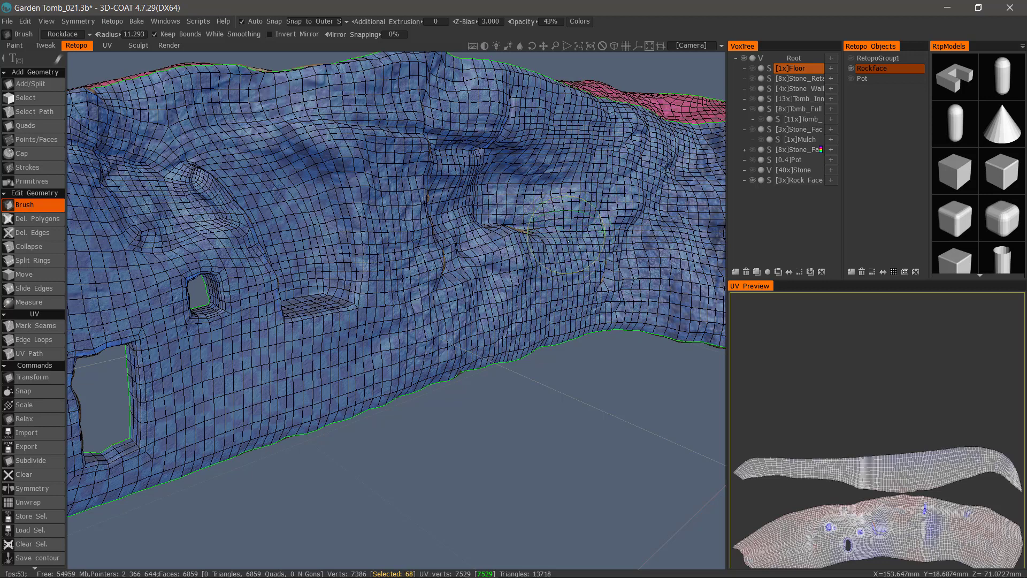
mouse_move(347, 293)
left_mouse_down("alt")
mouse_move(338, 284)
mouse_move(345, 279)
left_mouse_up("alt")
scroll(336, 280, "down", 4)
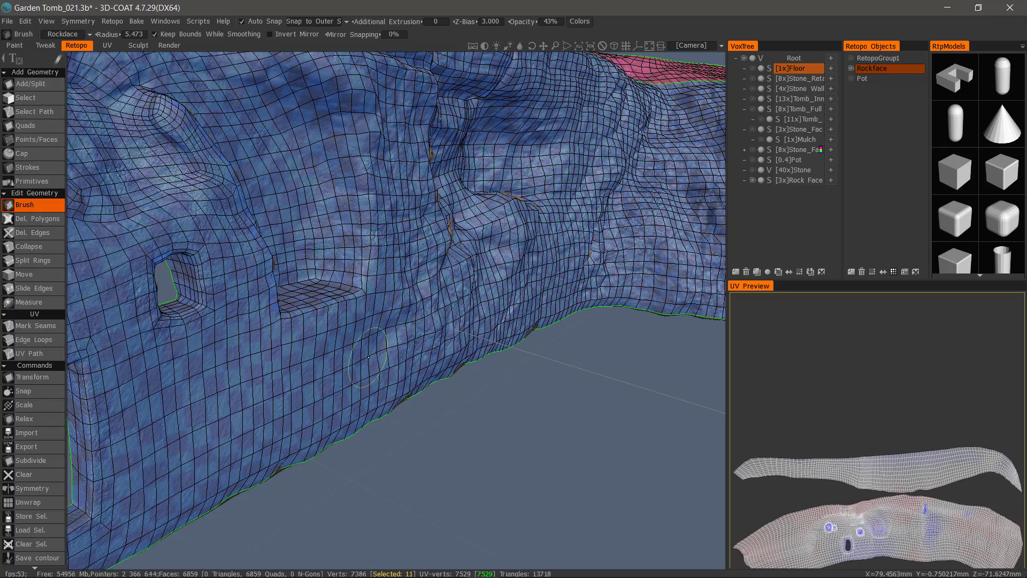
Select the two stretched faces on the wall above the recess ledge in Faces mode, using a selection radius of 0.866
left_click_drag(503, 299, 428, 305, "alt")
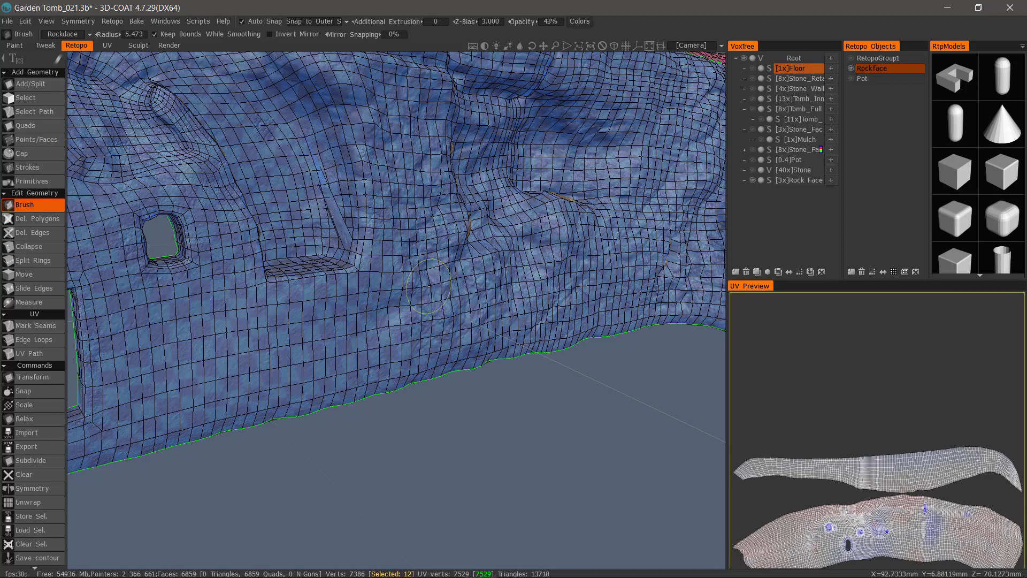
middle_click_drag(428, 286, 168, 113)
left_click(43, 99)
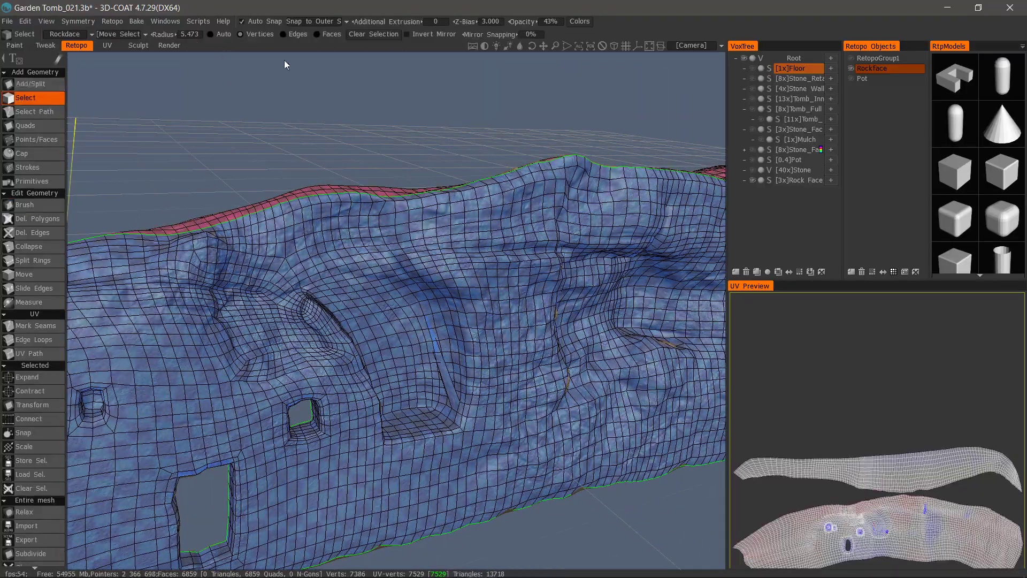
left_click(316, 34)
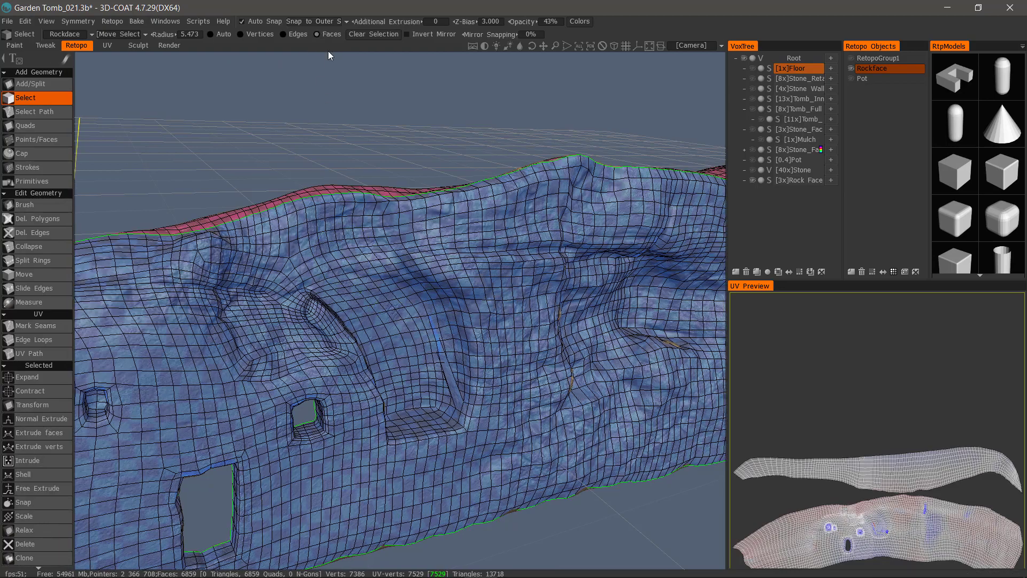
scroll(394, 268, "up", 10)
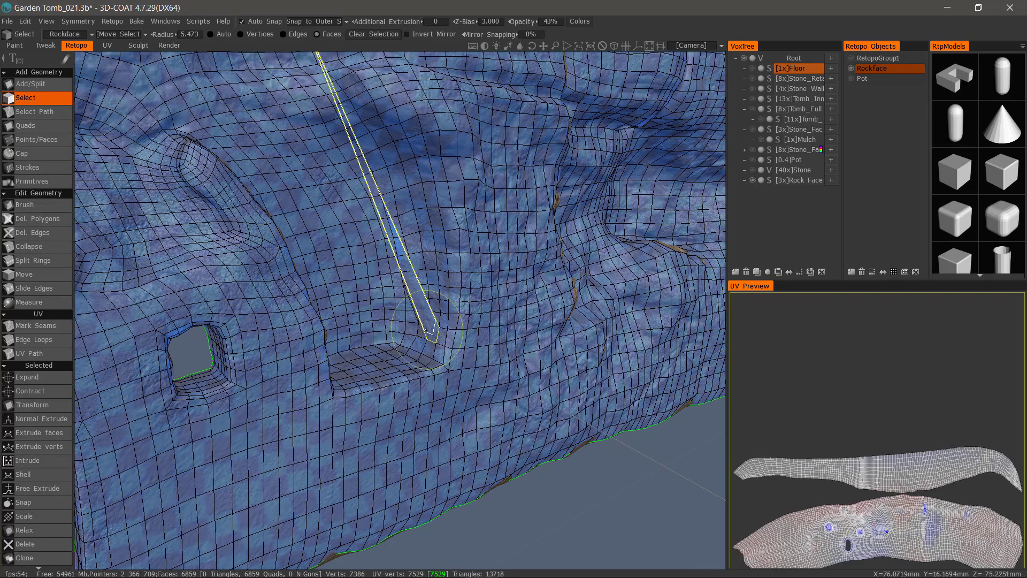
right_click_drag(426, 329, 430, 330)
left_click(430, 330)
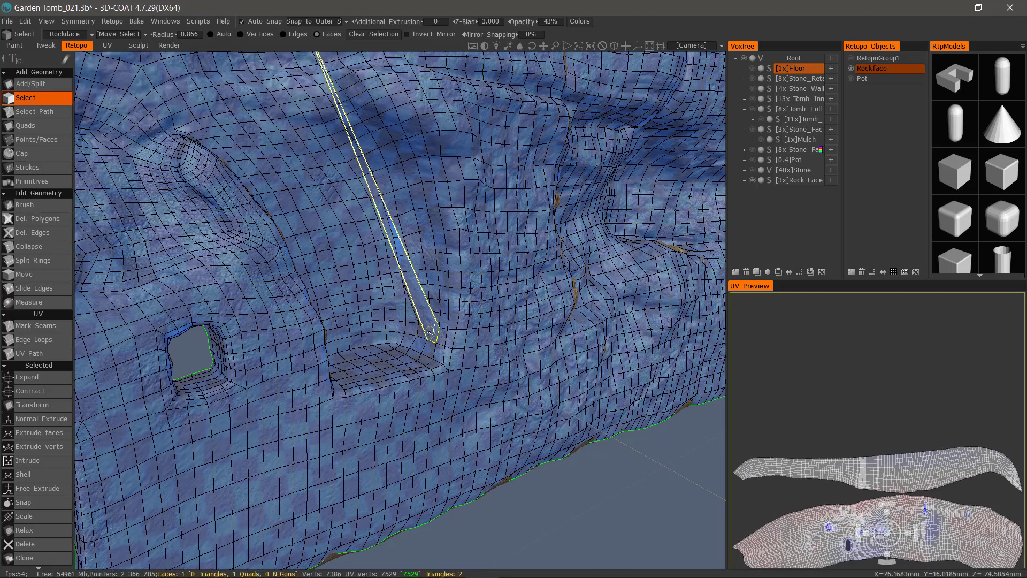
left_click_drag(418, 341, 473, 309, "alt")
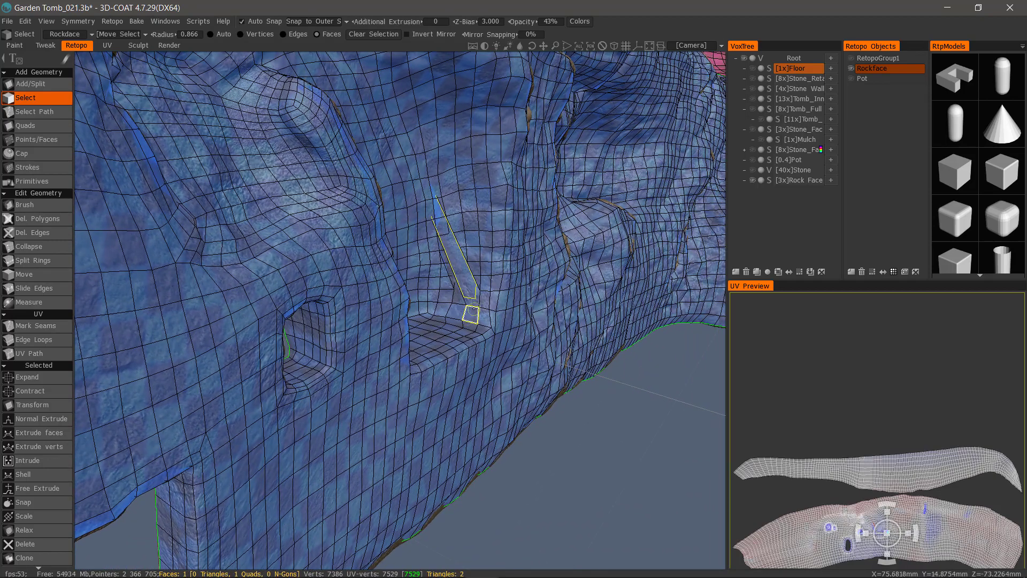
left_click(458, 296)
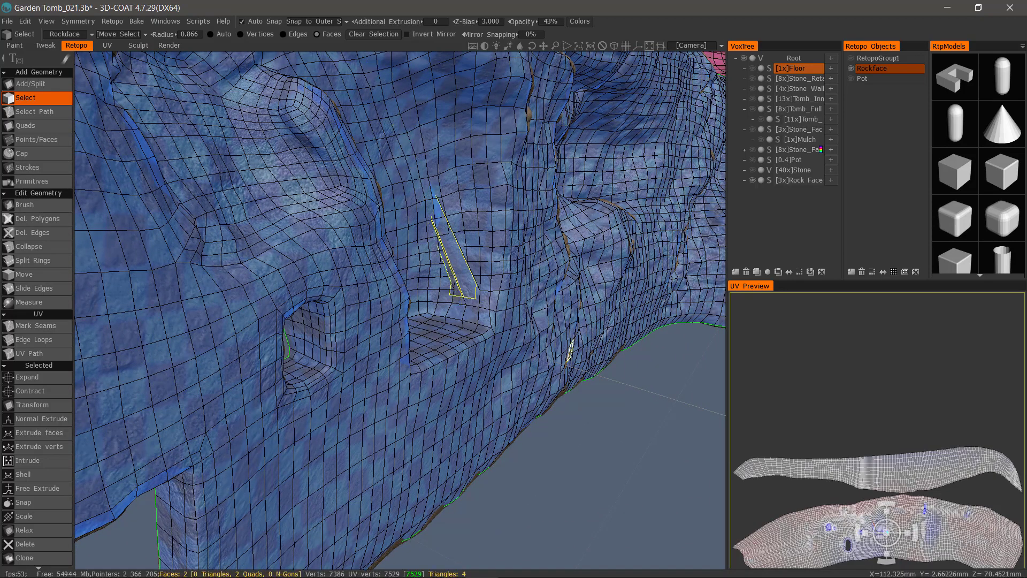
mouse_move(588, 373)
left_mouse_down("alt")
mouse_move(591, 394)
mouse_move(575, 362)
left_mouse_up("alt")
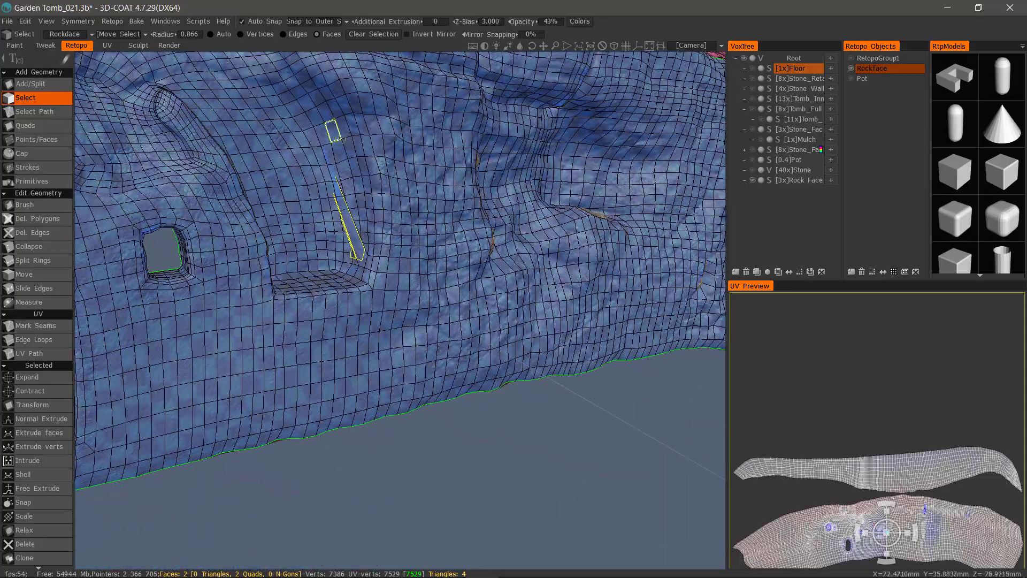
Convert the face selection to vertices, and turn off Auto Snap with the Rock Face volume hidden
left_click(240, 36)
left_click_drag(396, 129, 455, 270, "alt")
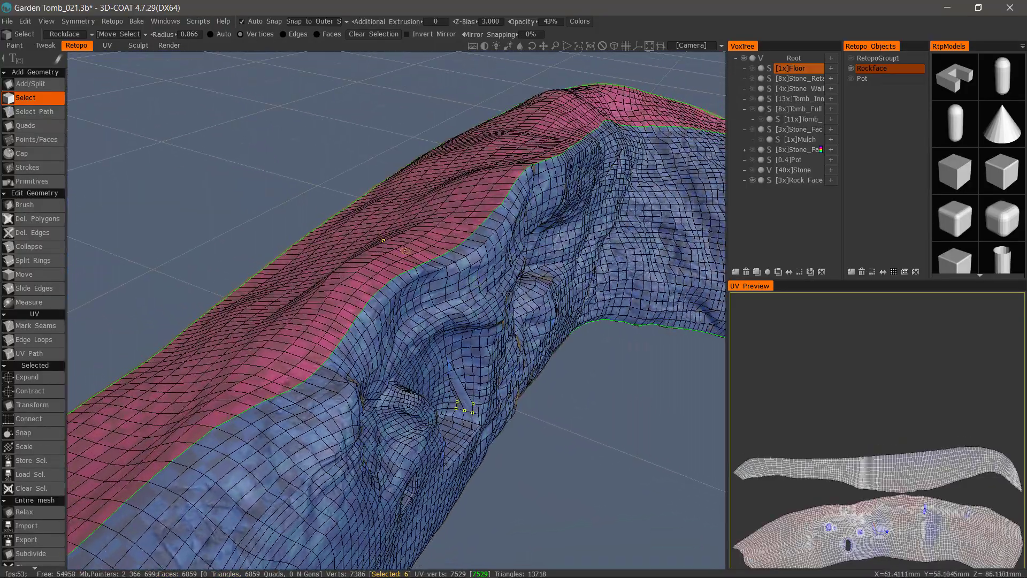
left_click(242, 22)
left_click_drag(663, 283, 642, 228, "alt")
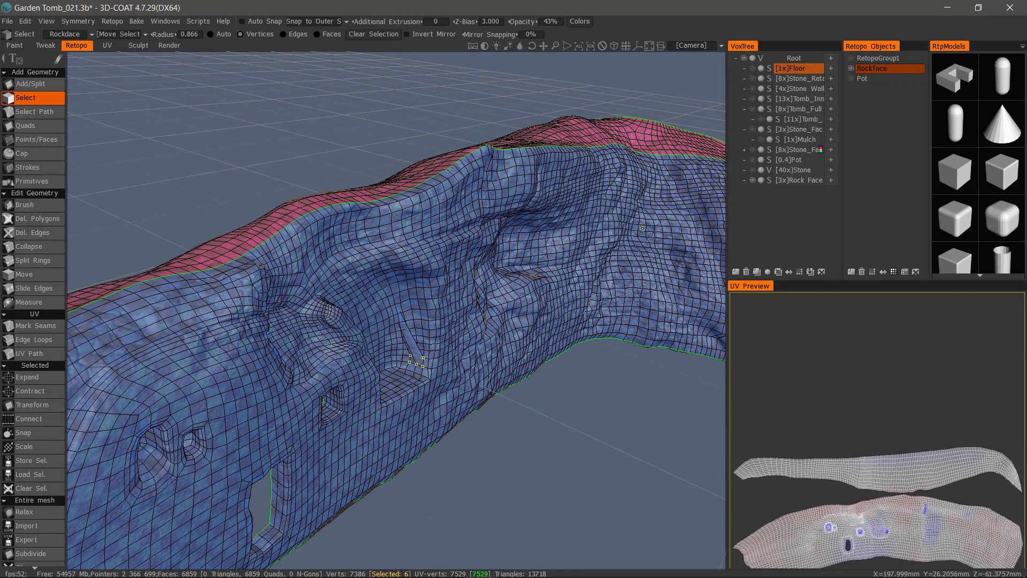
left_click(752, 180)
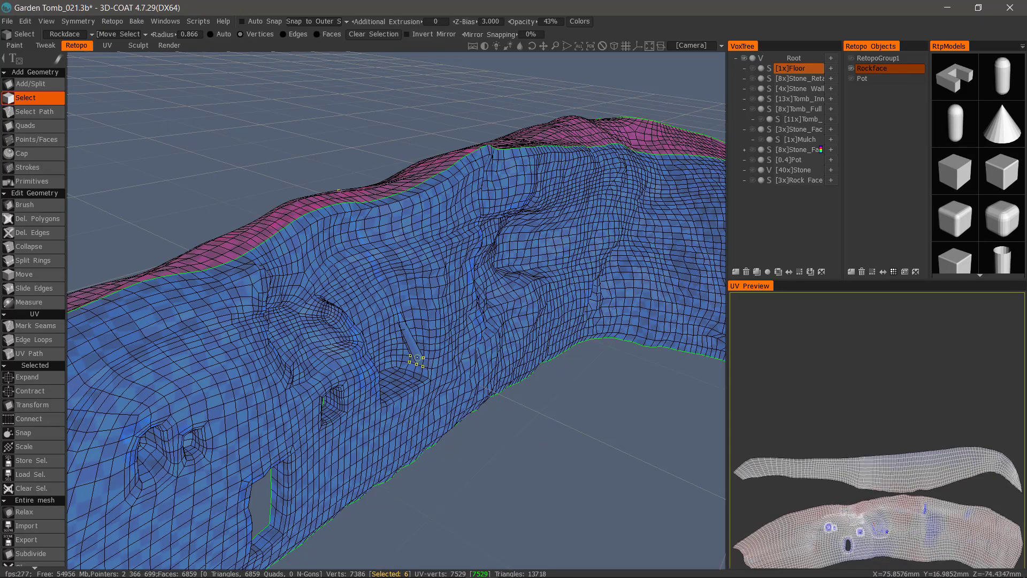
left_click_drag(528, 477, 513, 434, "alt")
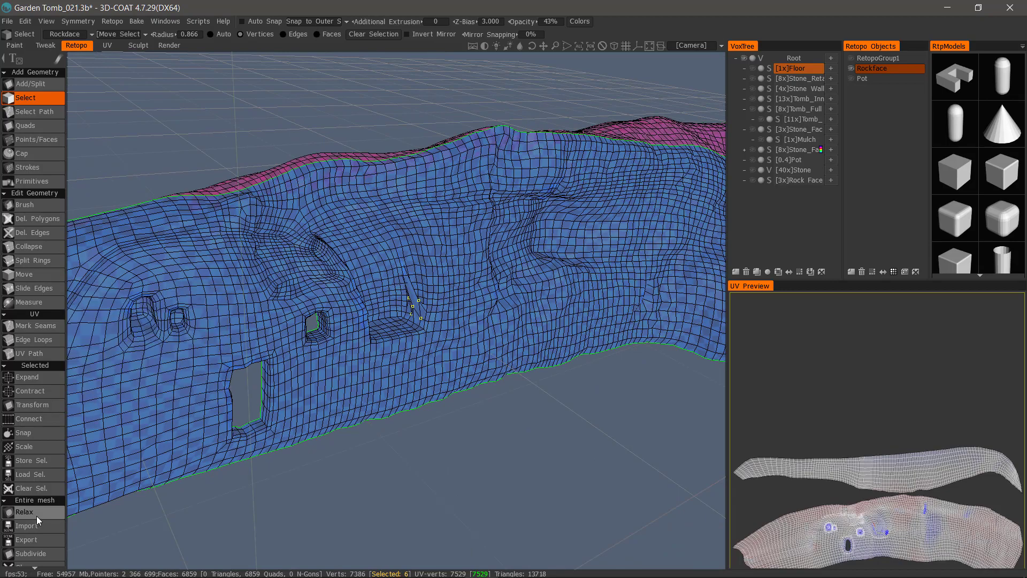
Relax the selected vertices above the recess ledge repeatedly until the stretched faces even out
left_click(37, 514)
left_click_drag(417, 316, 454, 275, "alt")
left_click(43, 512)
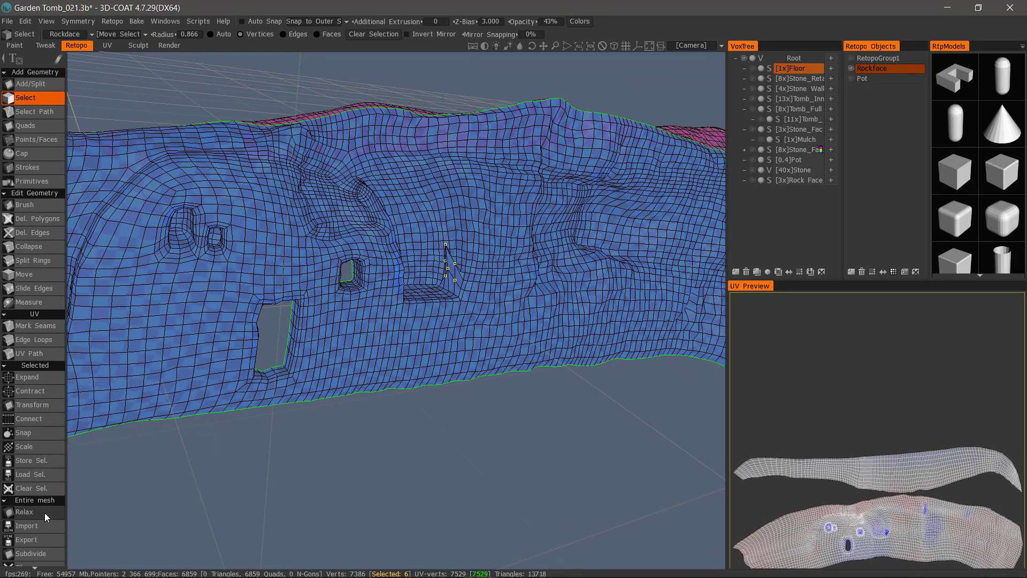
left_click(44, 513)
left_click(45, 515)
left_click(46, 517)
left_click(45, 516)
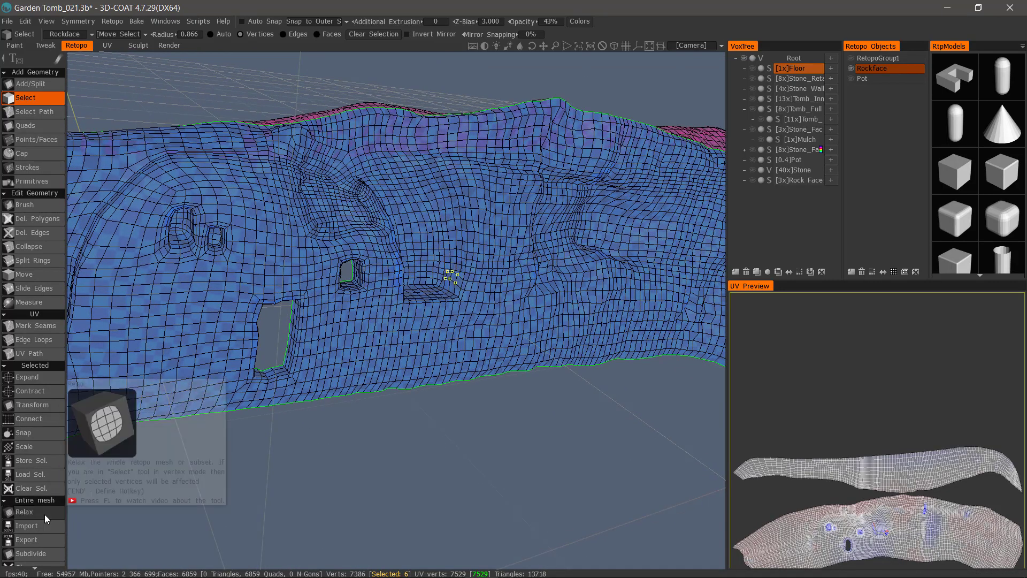
left_click(44, 515)
left_click(46, 513)
left_click(46, 514)
left_click_drag(427, 443, 460, 483, "alt")
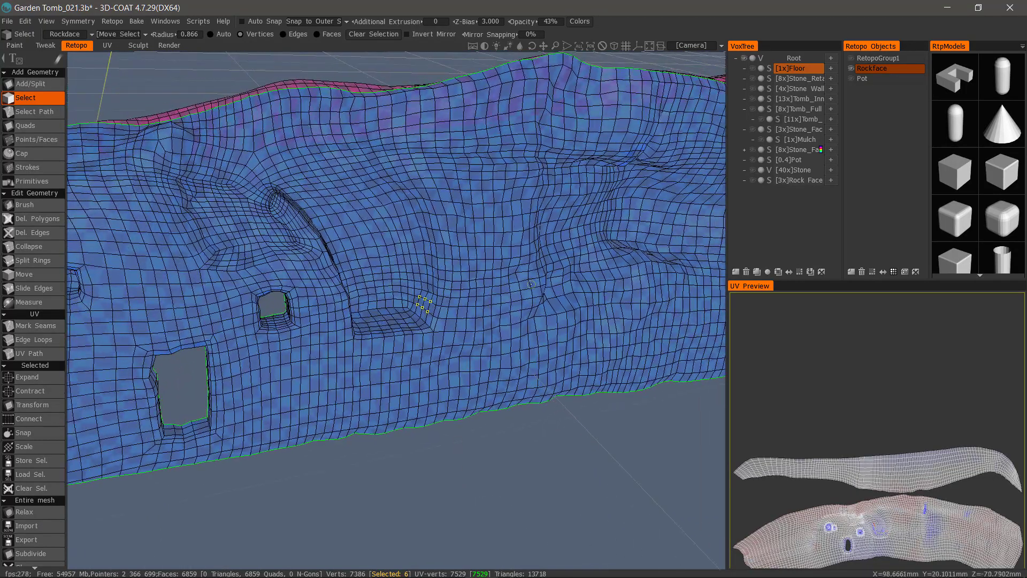
Show the Rock Face volume with Auto Snap enabled, snap the relaxed vertices to it and clear the selection
left_click(753, 180)
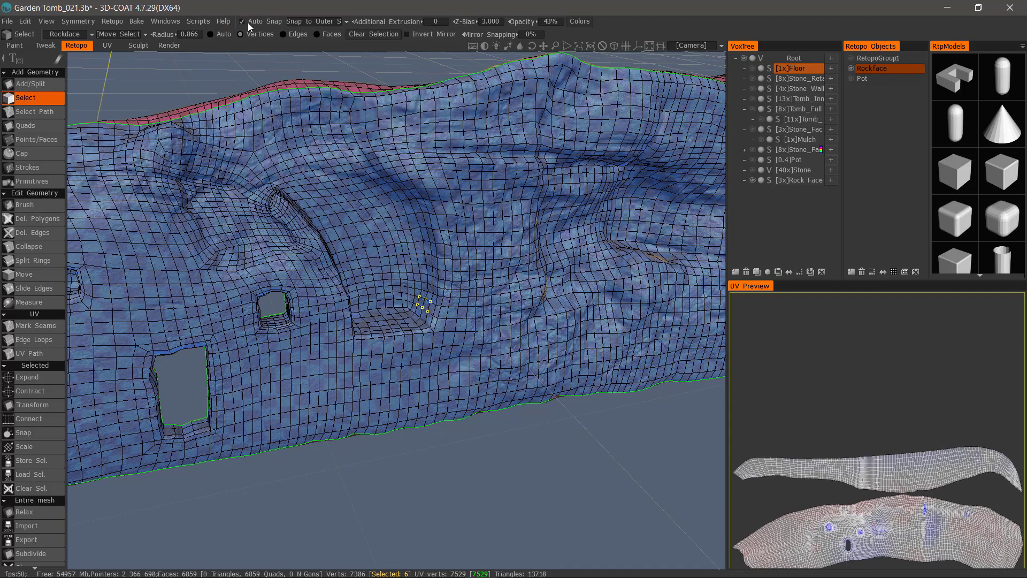
left_click_drag(327, 57, 397, 311, "alt")
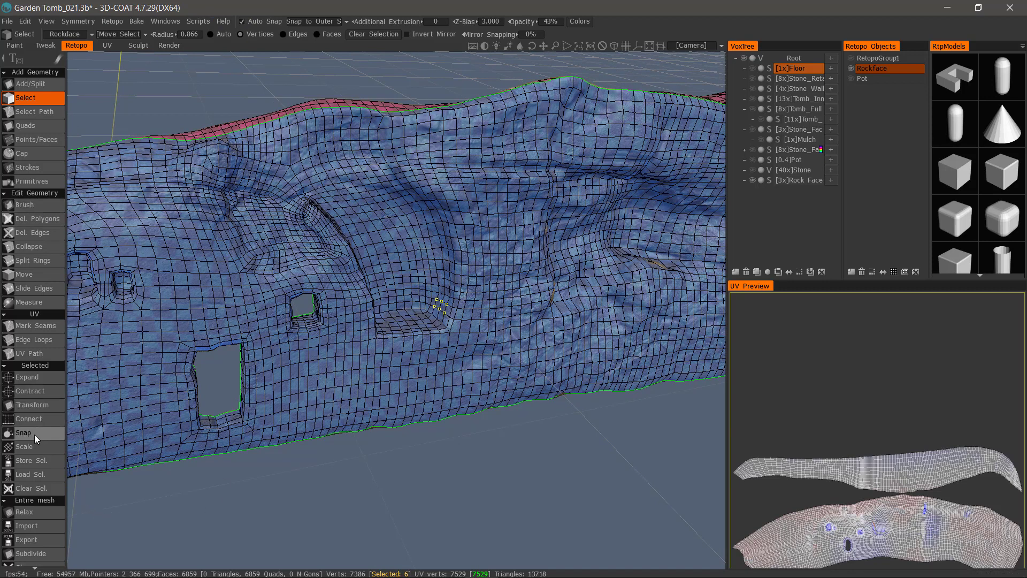
left_click_drag(288, 512, 303, 512)
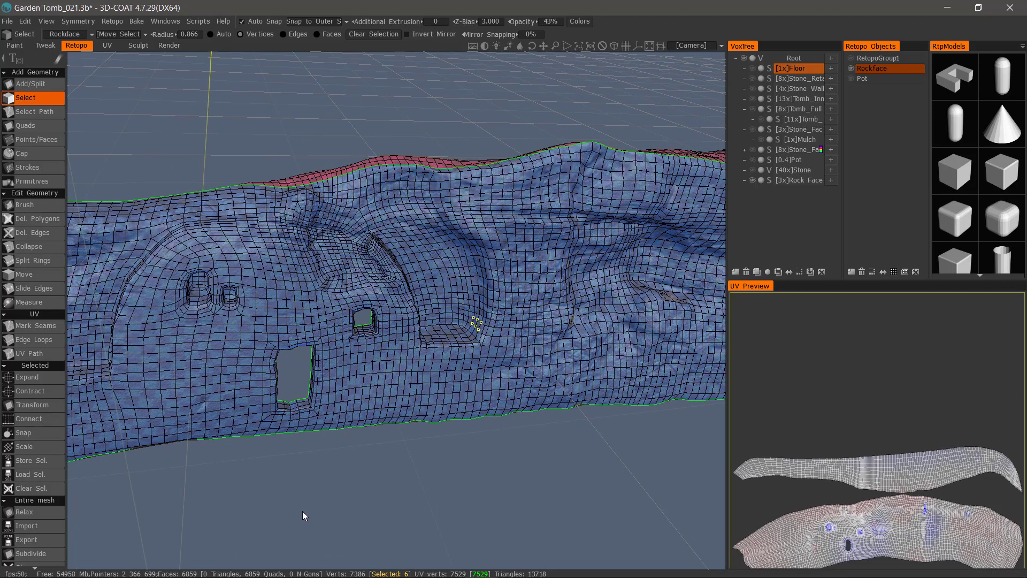
left_click(304, 512)
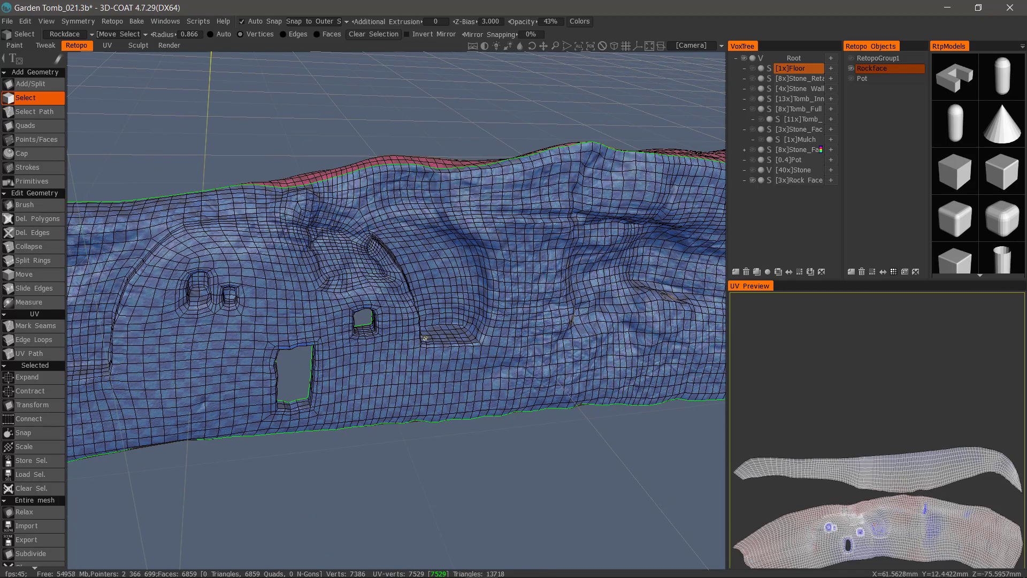
left_click_drag(364, 436, 316, 479)
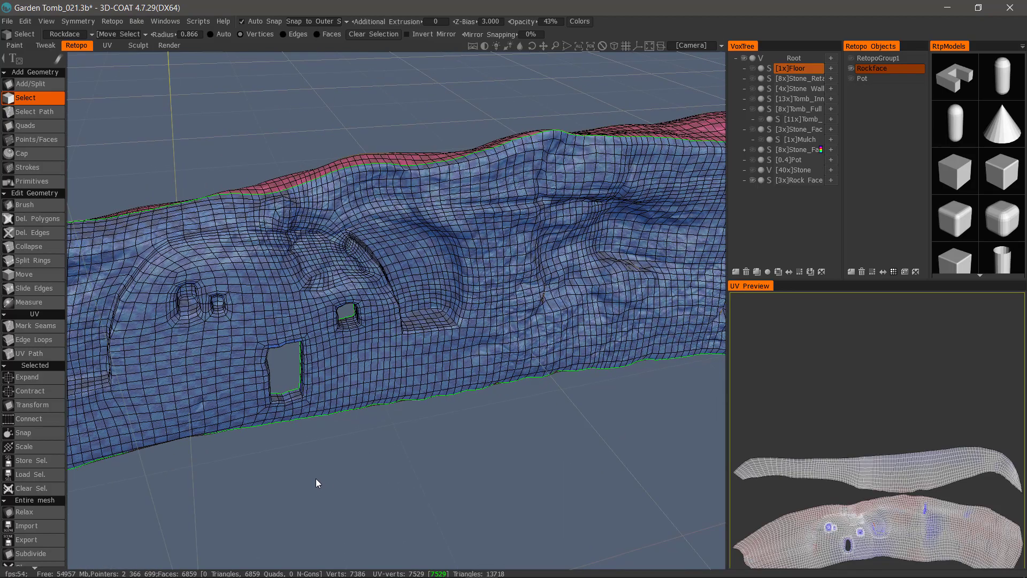
left_click_drag(577, 420, 582, 466)
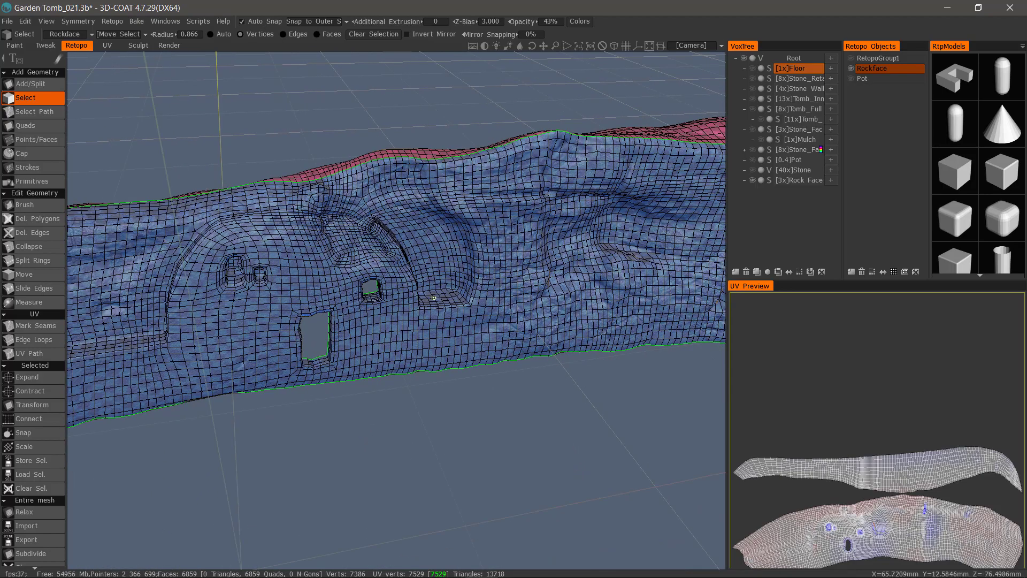